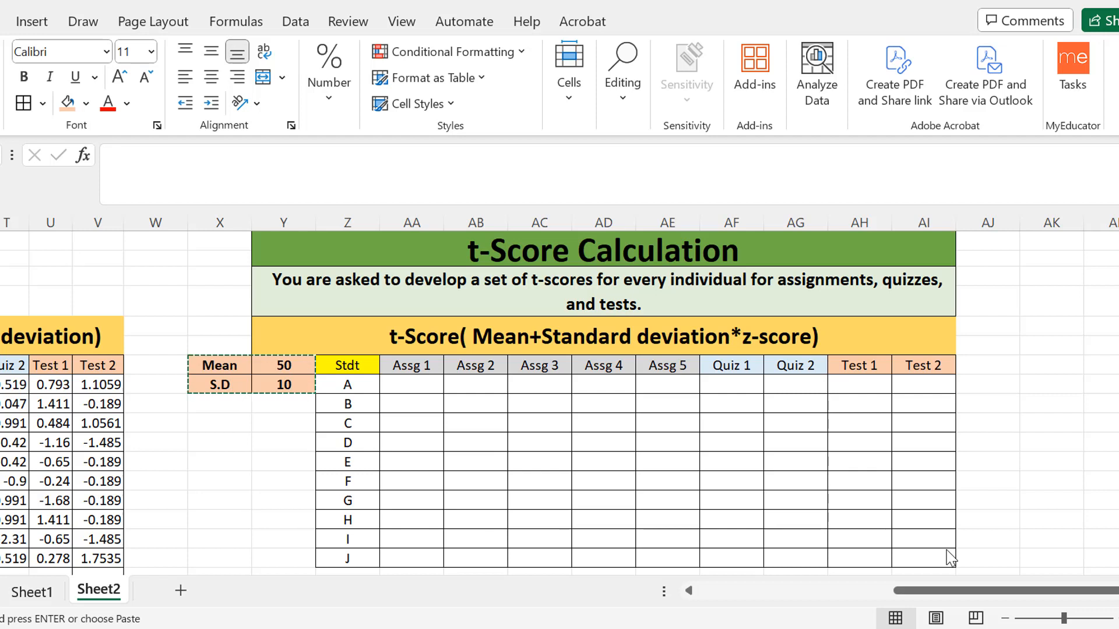
Review the z-score table and the t-score formula stated in the heading of the t-Score Calculation table.
click(919, 591)
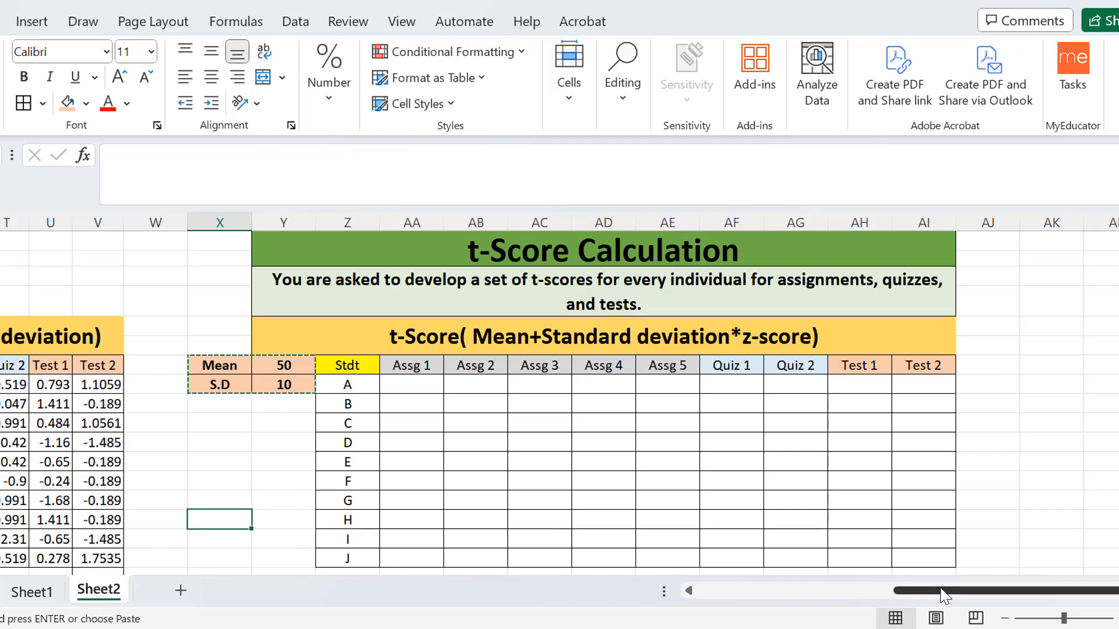
drag(944, 593, 765, 617)
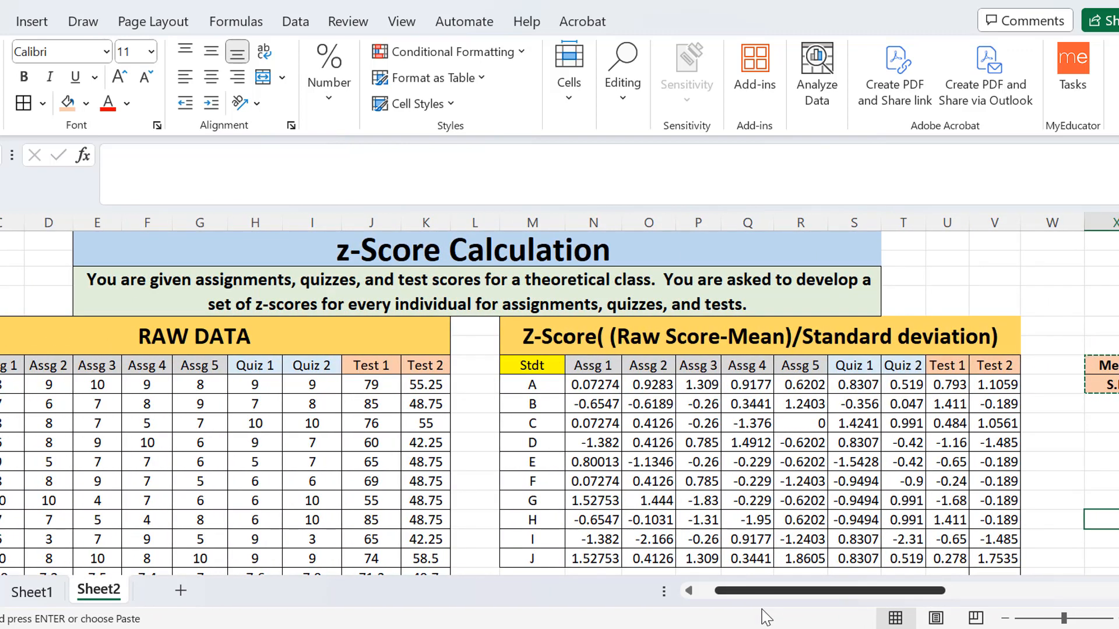
drag(765, 616, 932, 574)
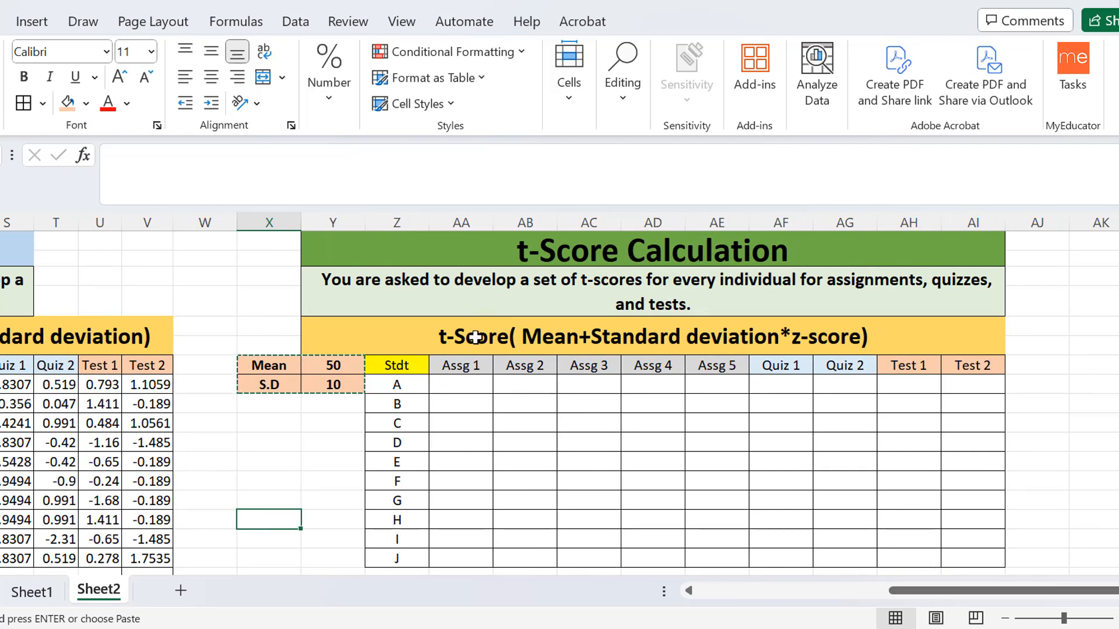
double_click(518, 337)
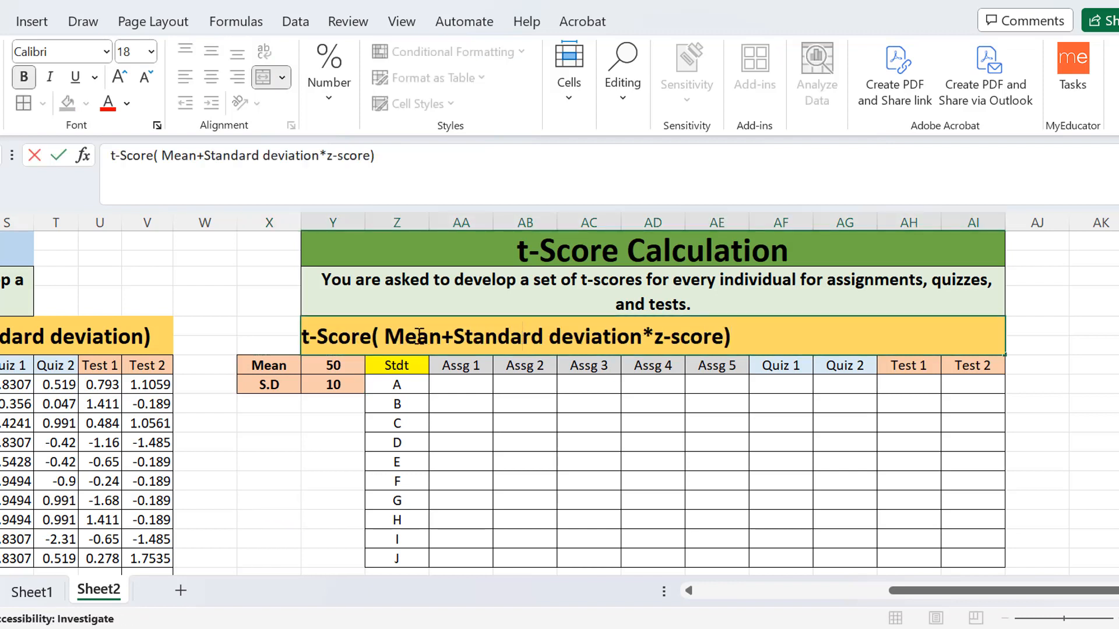
drag(385, 336, 732, 339)
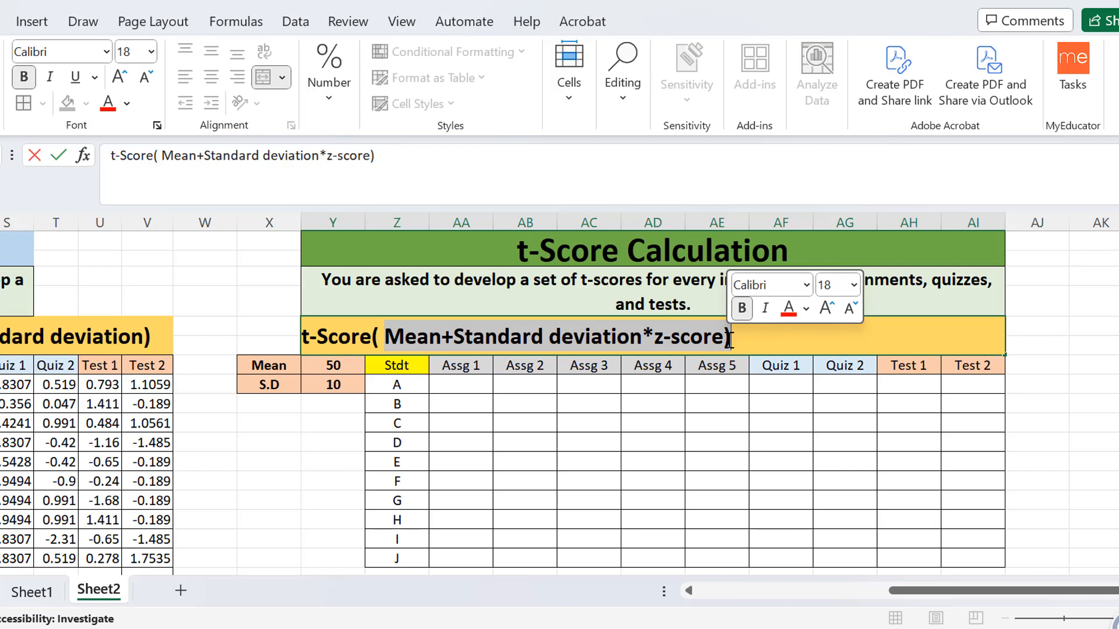
click(482, 414)
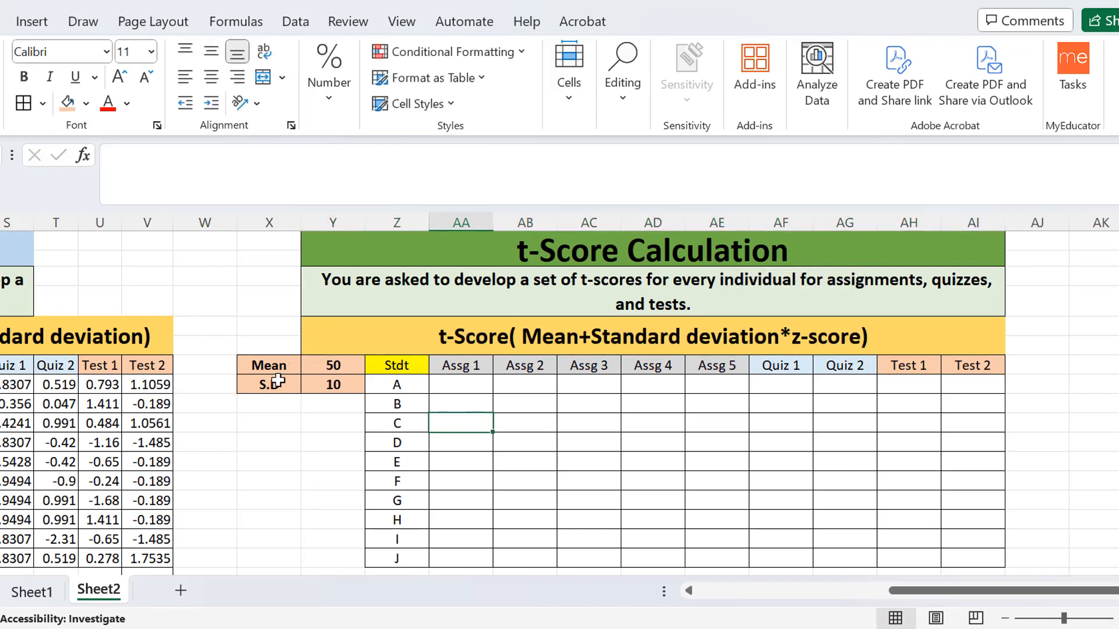
Examine the Mean and S.D values beside the t-score table and its list of students A to J.
drag(317, 368, 318, 388)
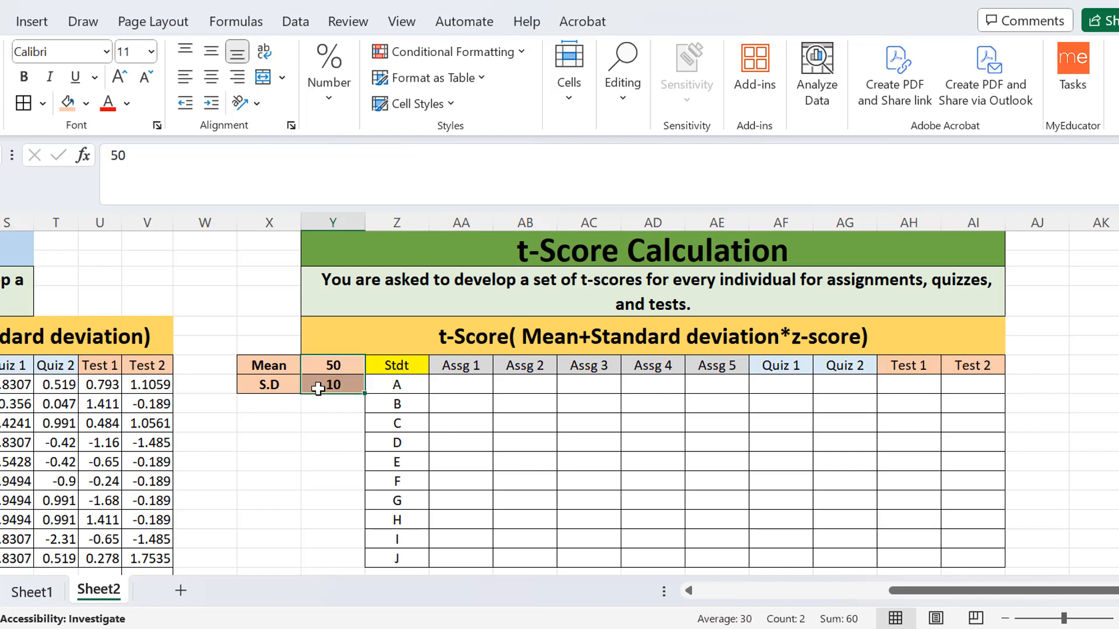
click(262, 362)
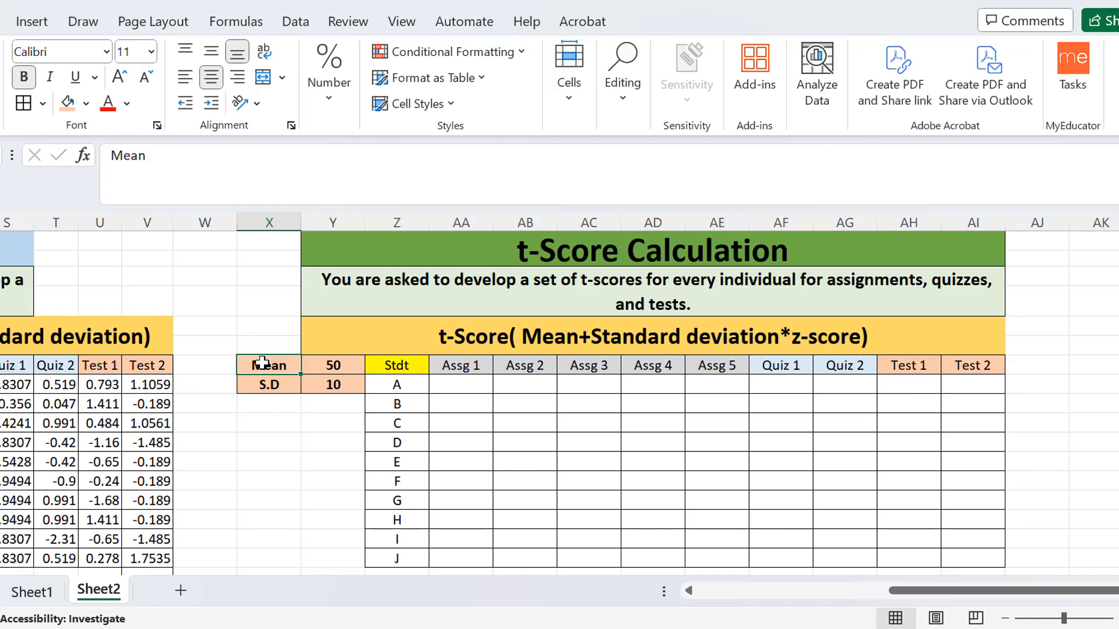
drag(262, 363, 313, 382)
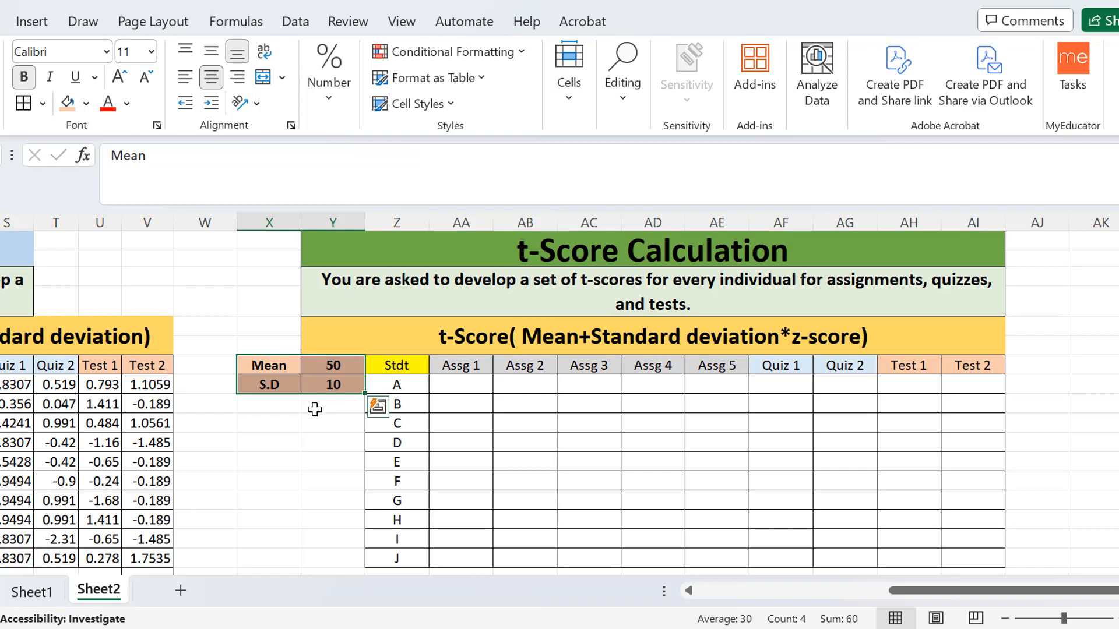
click(316, 368)
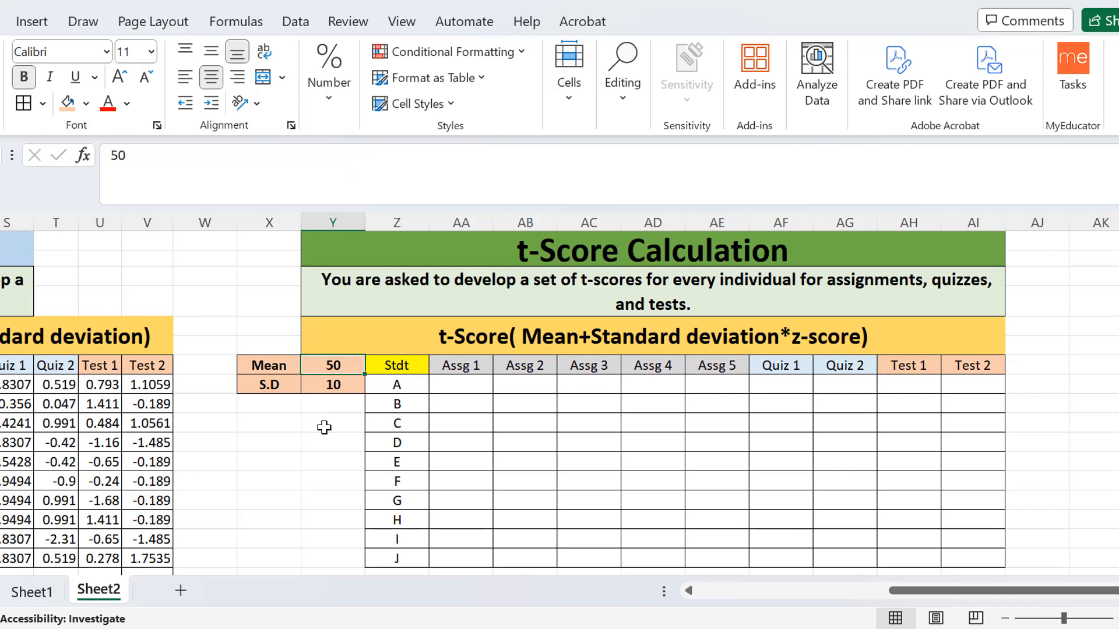
click(337, 387)
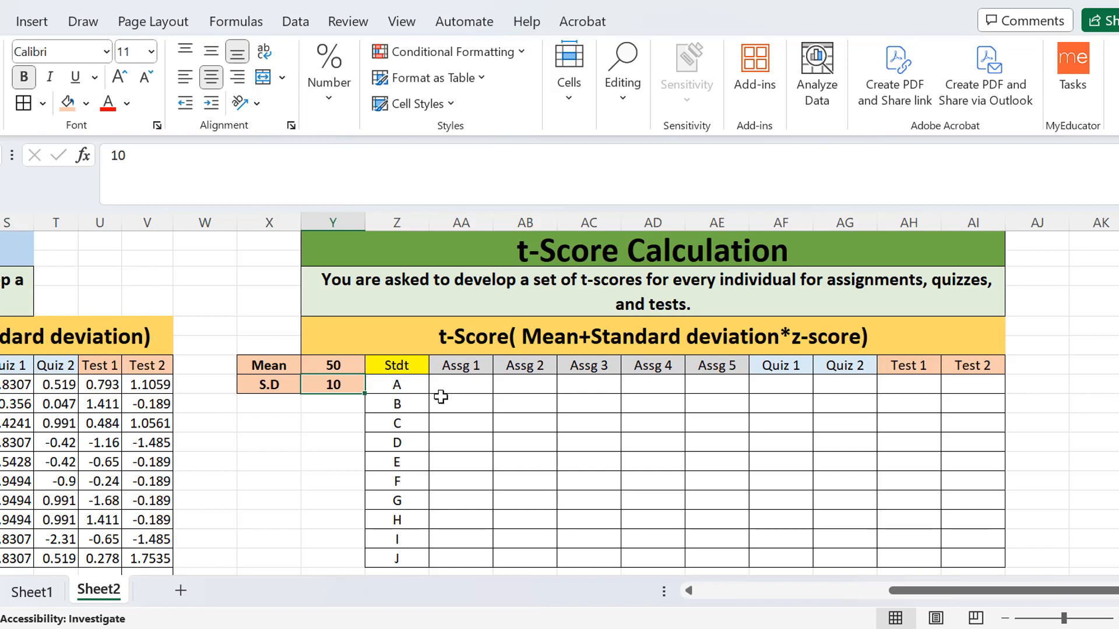
drag(405, 385, 395, 559)
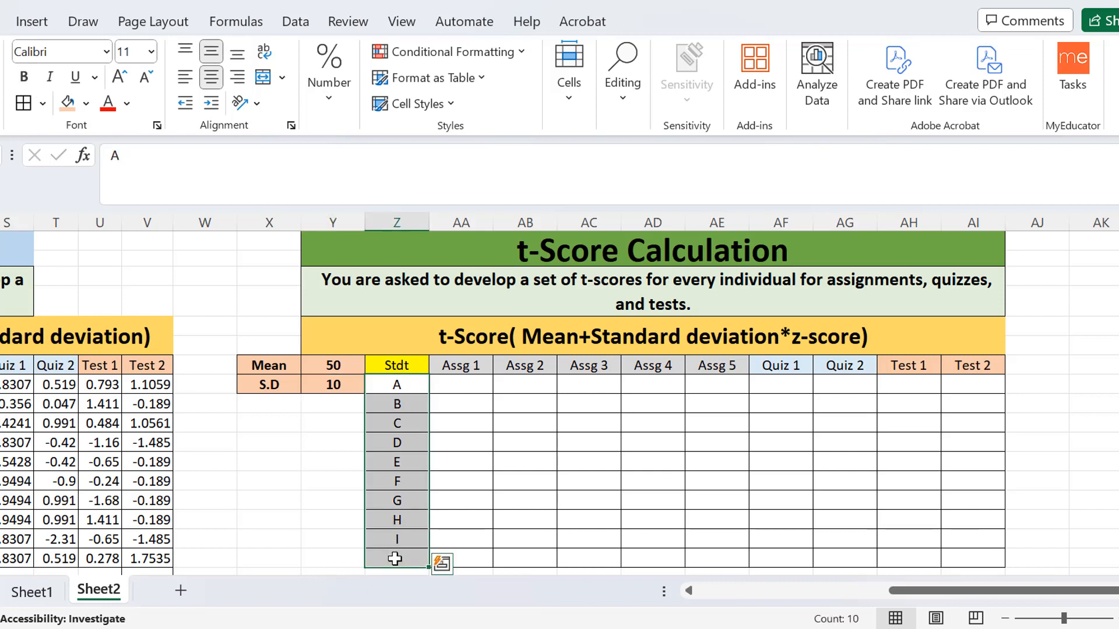
click(478, 448)
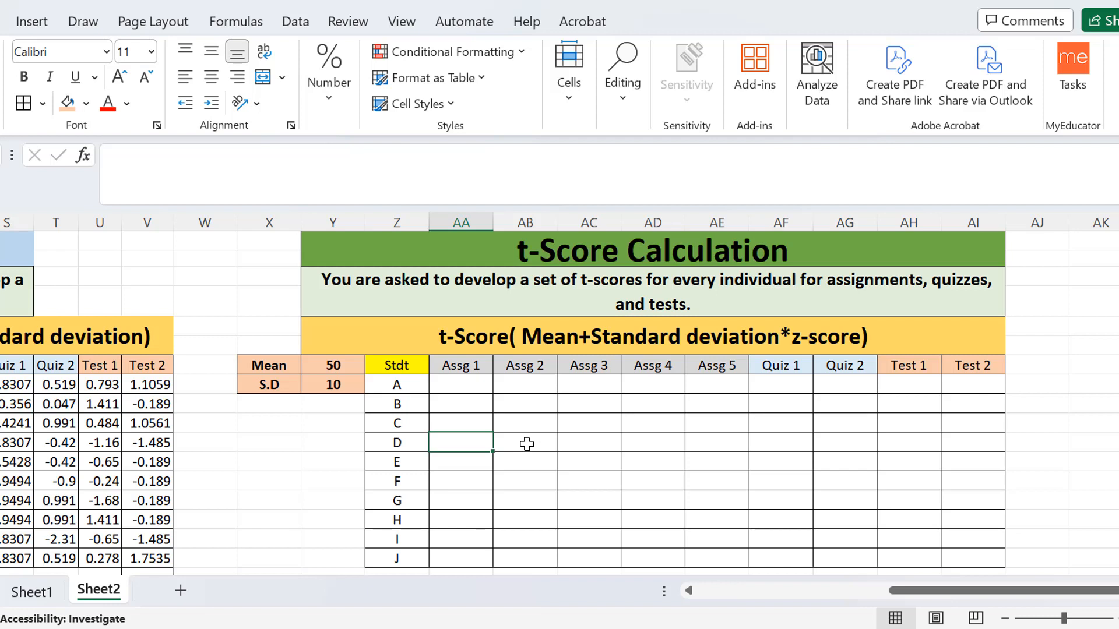
Enter the formula =Y8+Y9*N9 in AA9 to calculate student A's t-score for Assg 1.
click(470, 387)
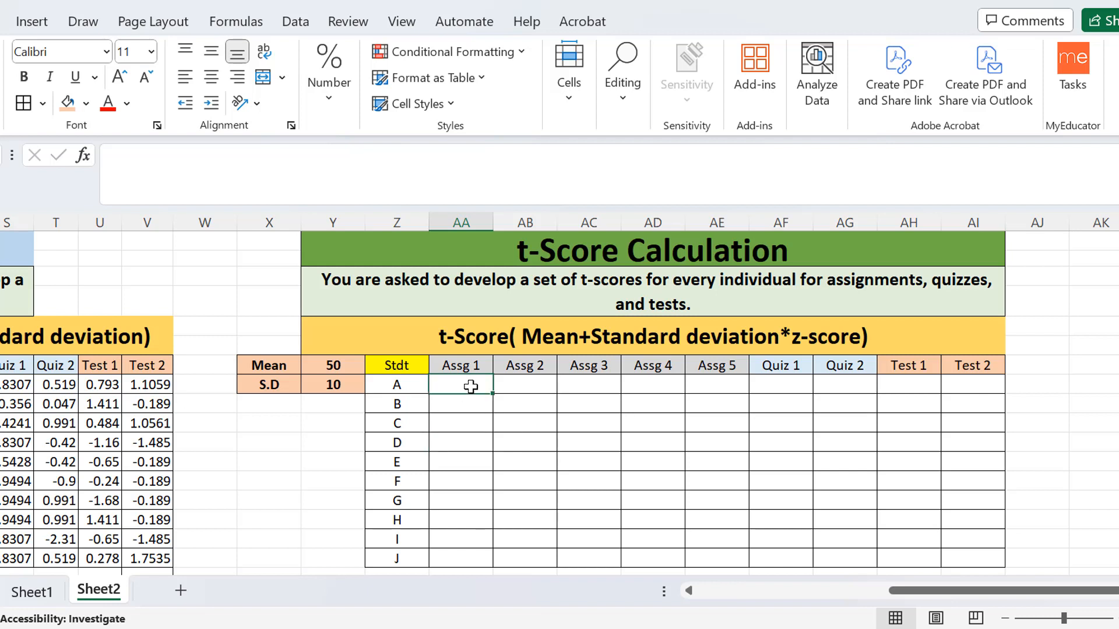
text(=)
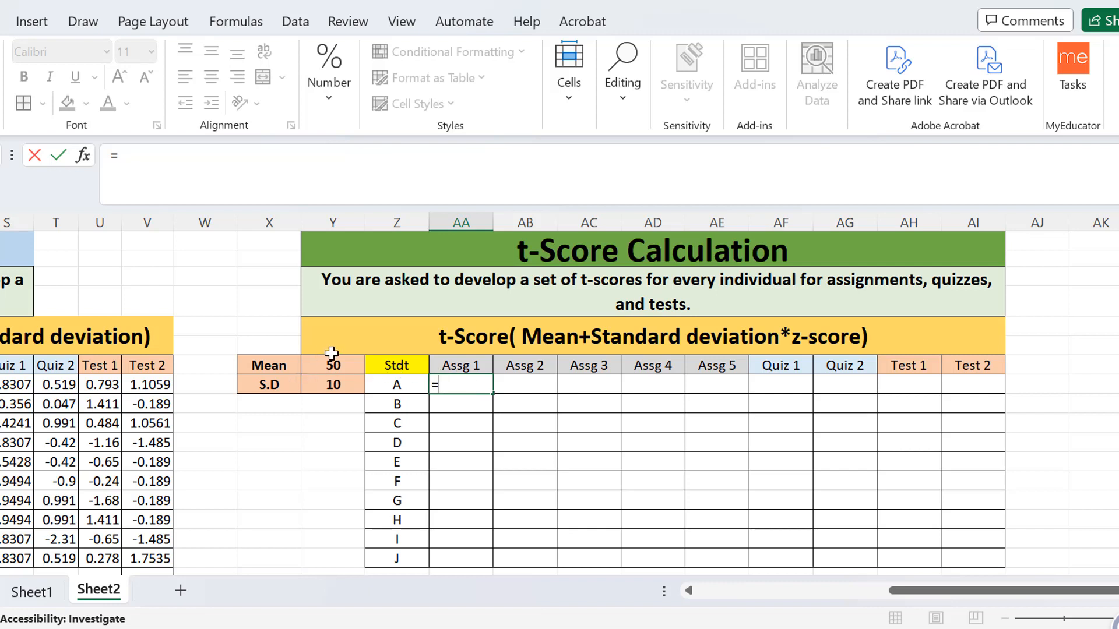
click(342, 368)
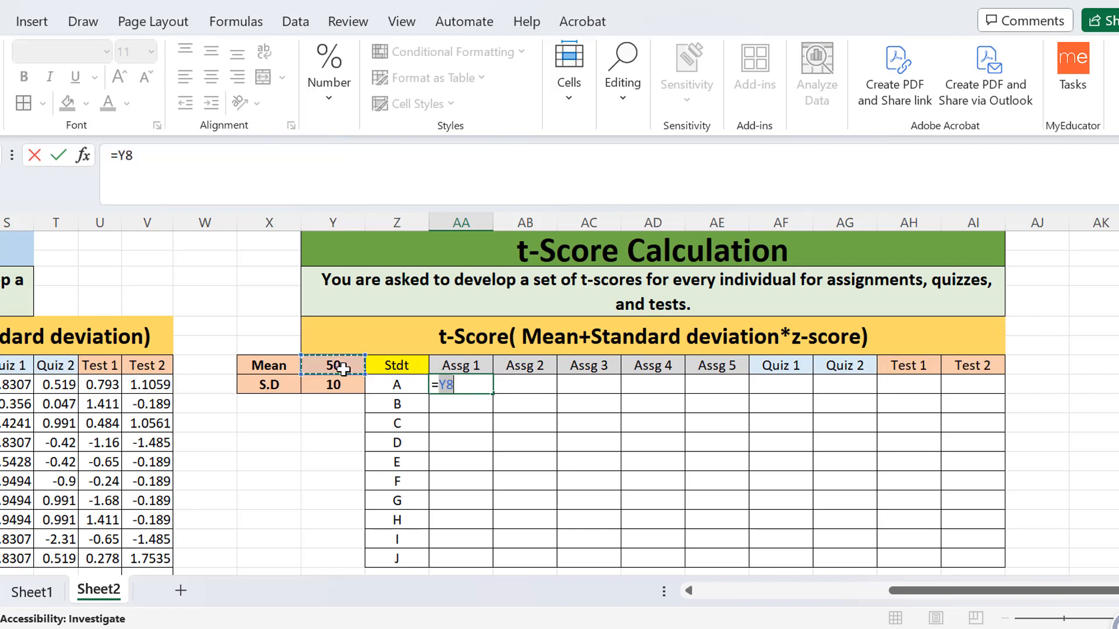
click(459, 386)
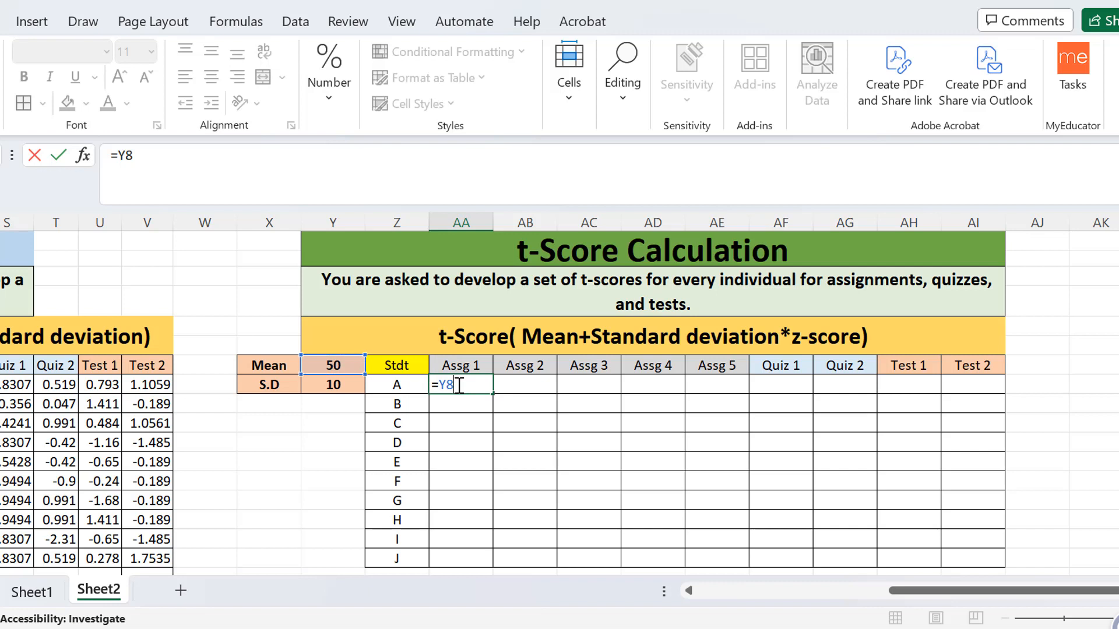
text(+)
click(340, 385)
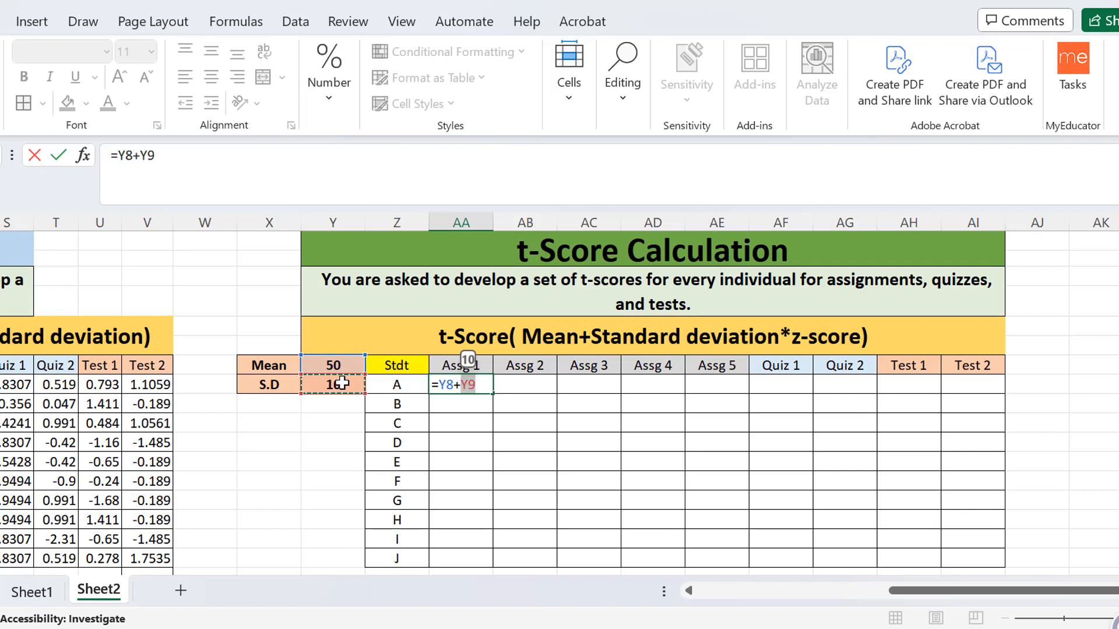
text(*)
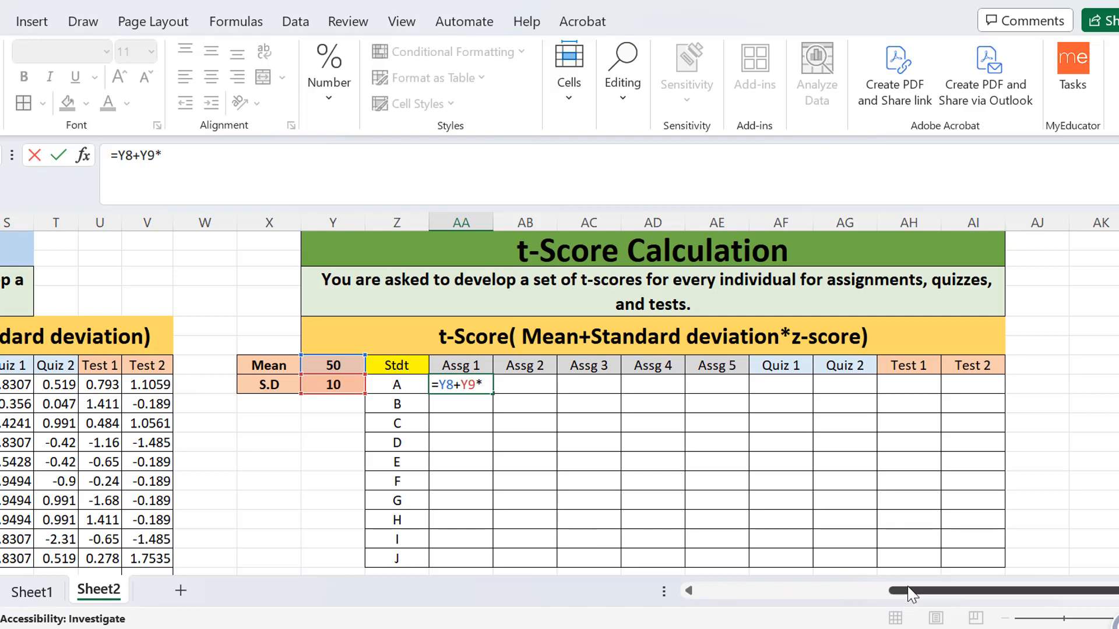
drag(911, 591, 853, 609)
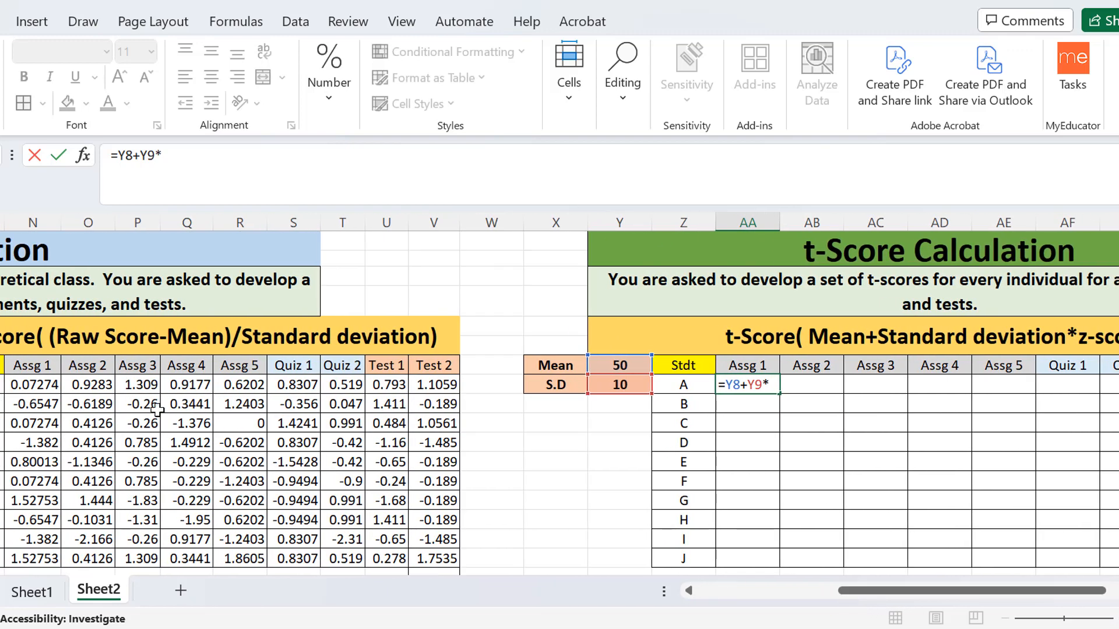
click(37, 386)
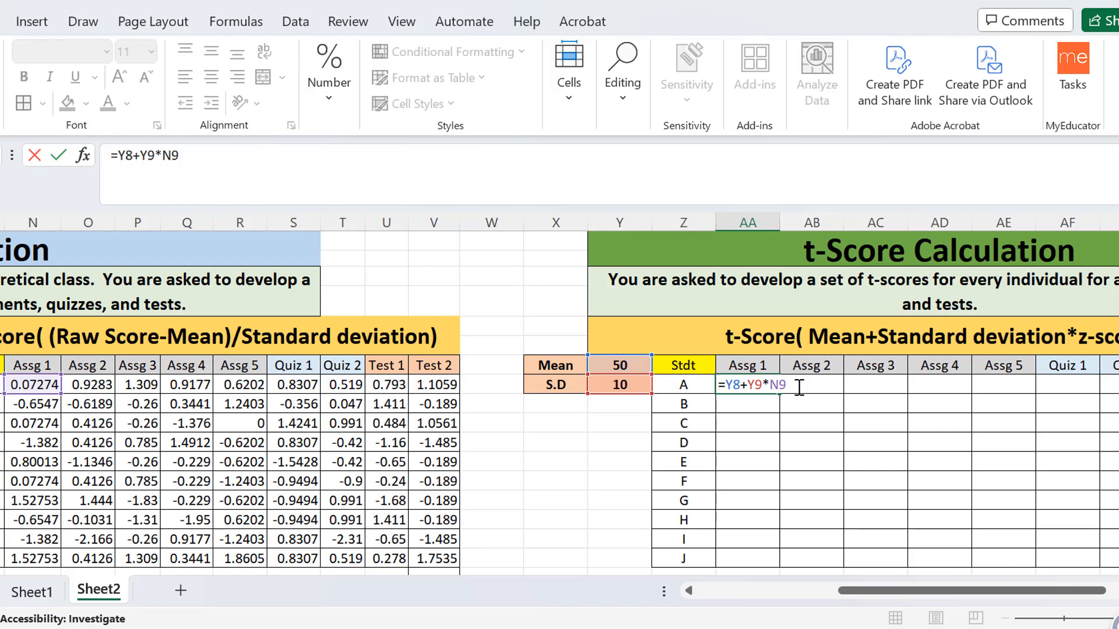
key(Return)
Make the mean and standard deviation references in AA9 absolute so the formula reads =$Y$8+$Y$9*N9.
click(760, 386)
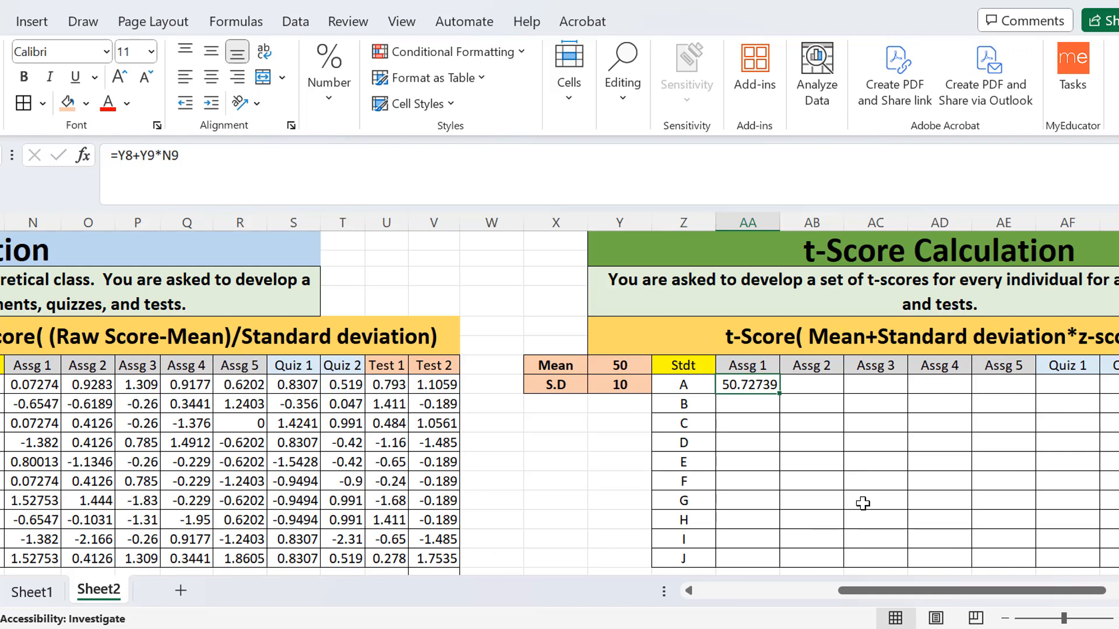
double_click(750, 387)
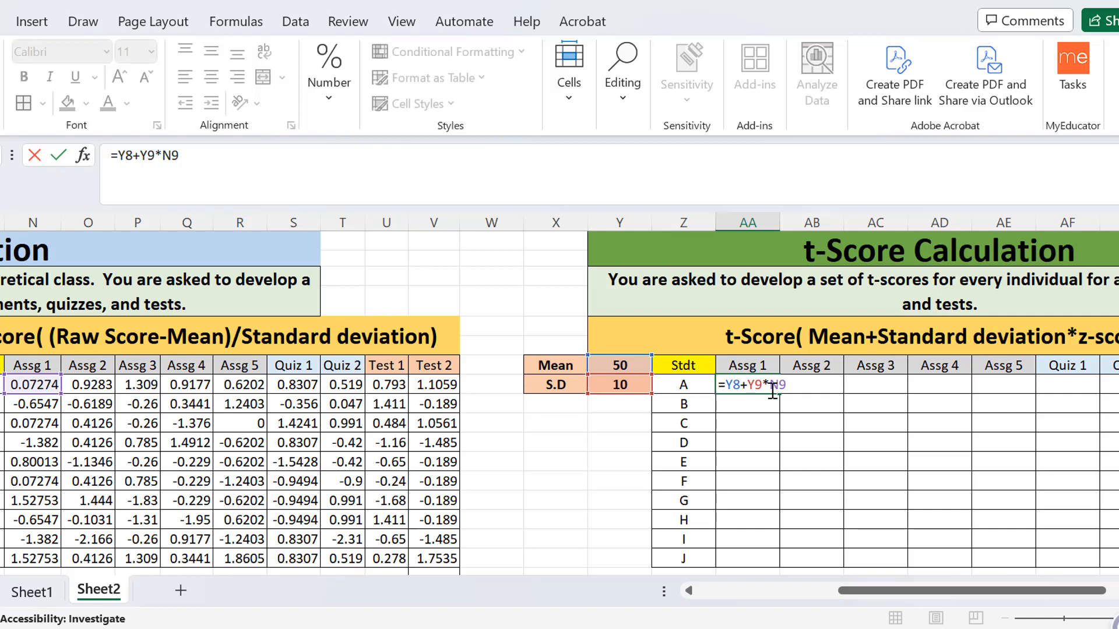
click(728, 385)
text($Y)
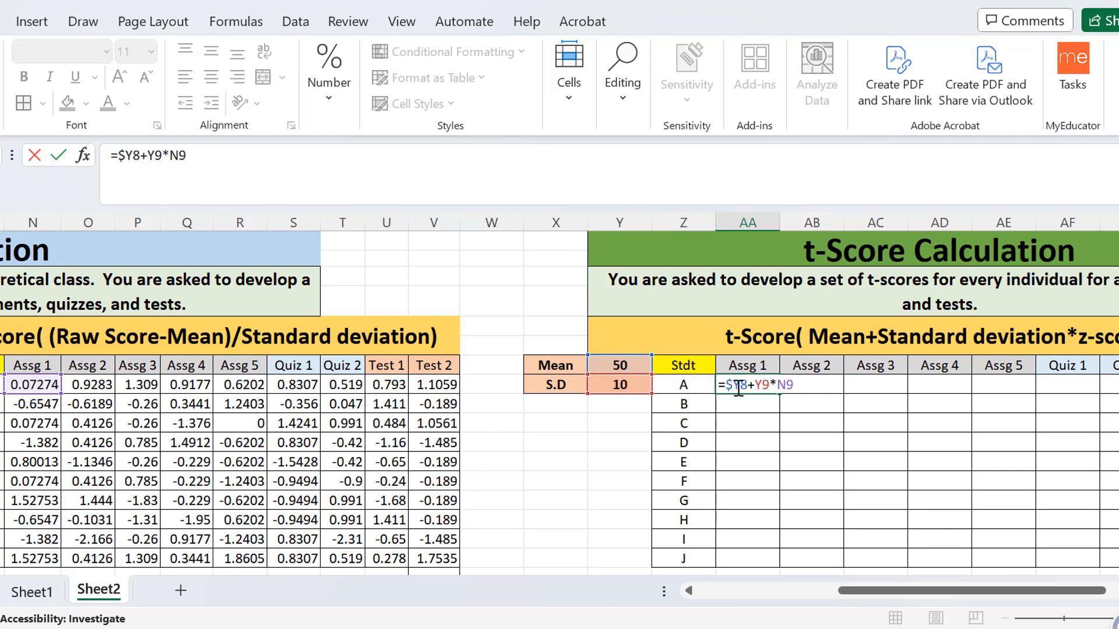
text($)
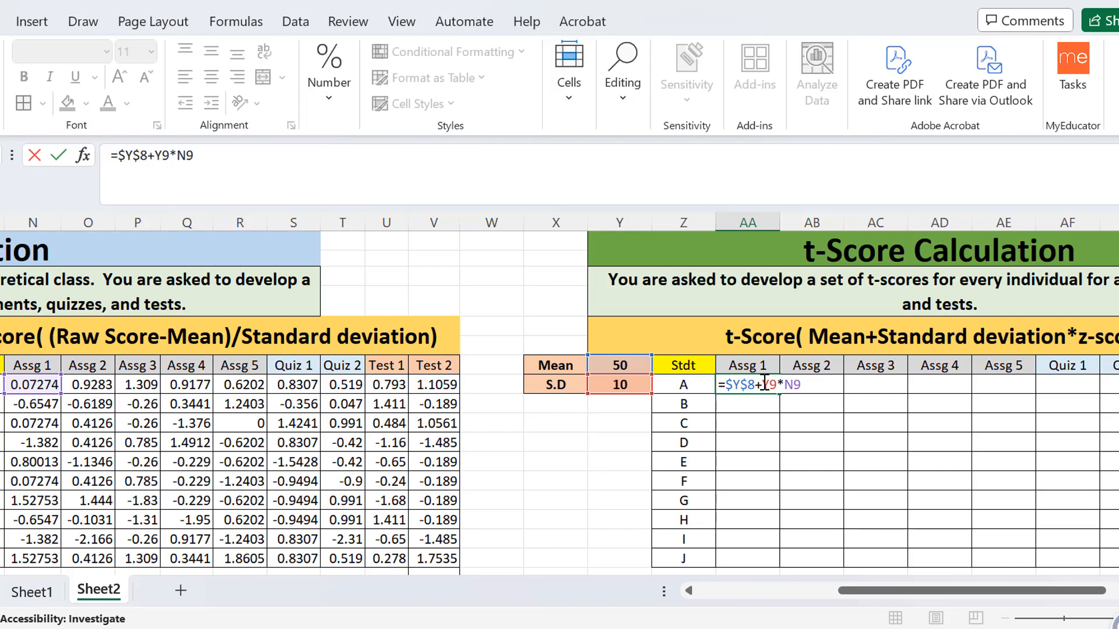
click(764, 385)
text($)
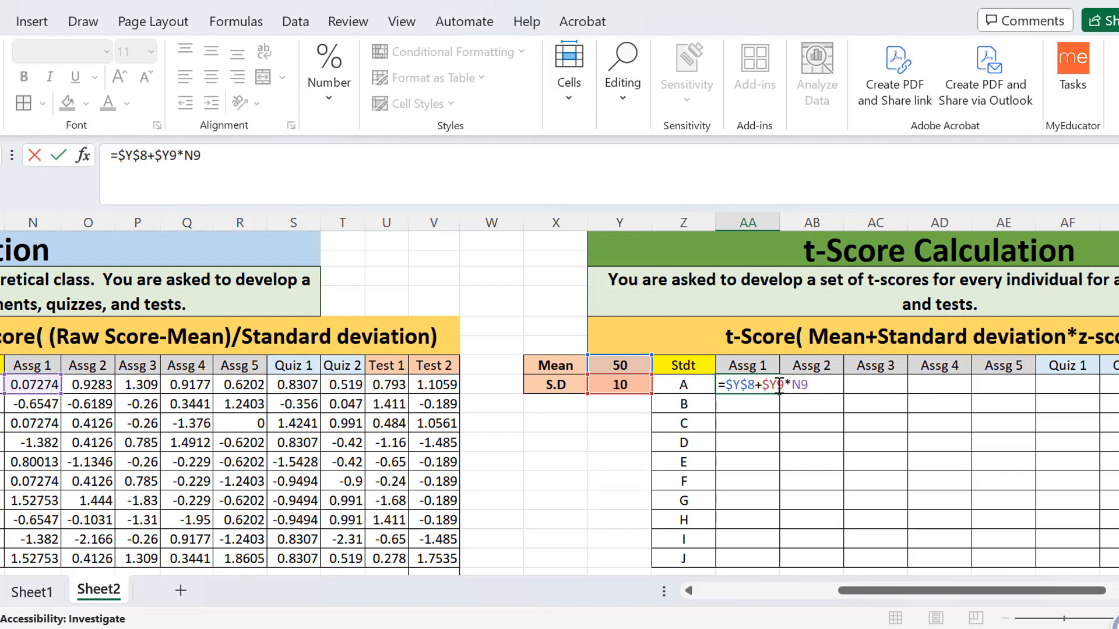
click(778, 389)
text($)
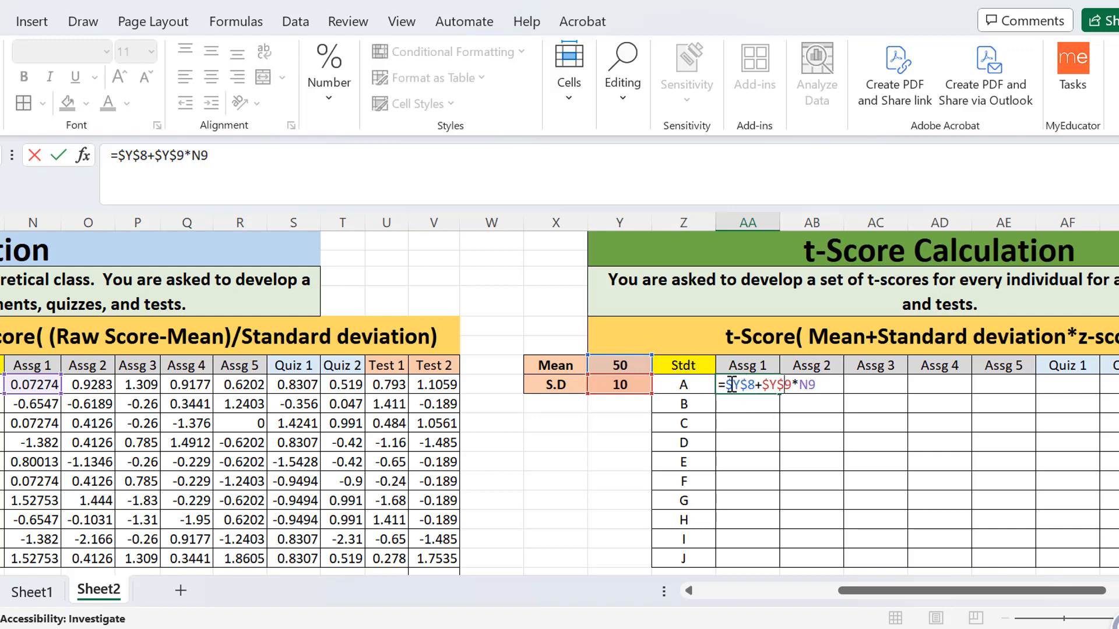
drag(725, 386, 752, 387)
click(828, 382)
drag(791, 387, 726, 386)
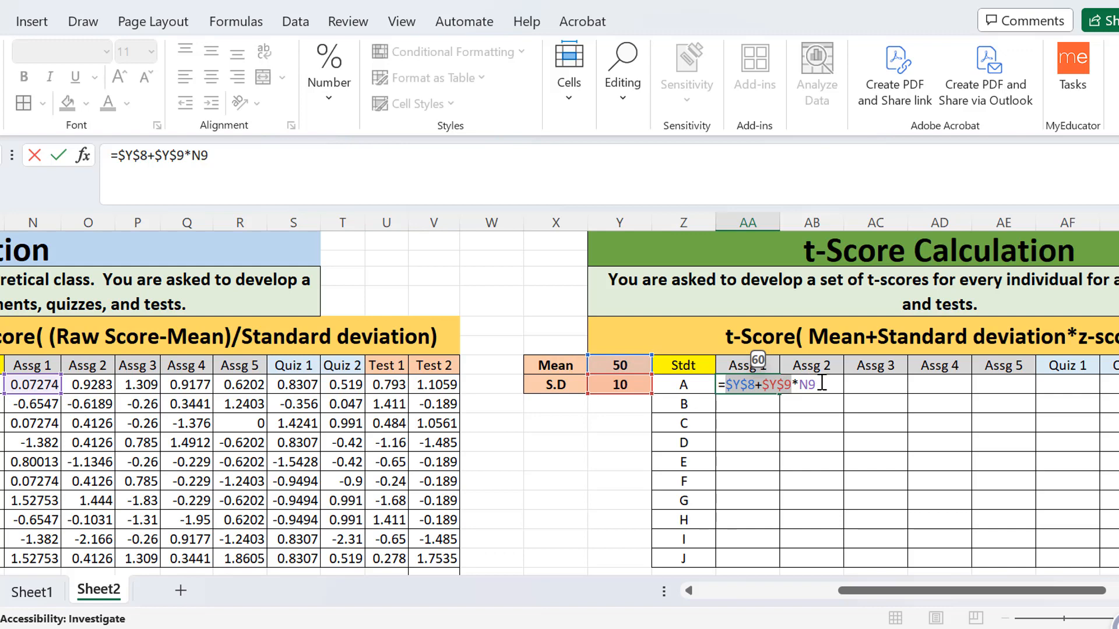
drag(816, 384, 801, 383)
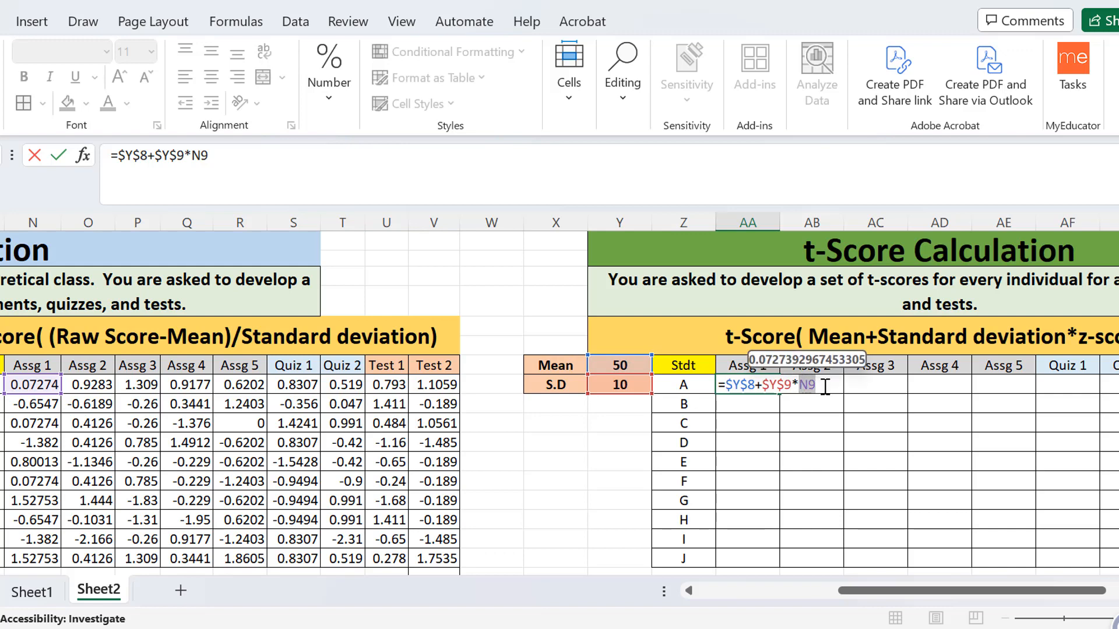
click(825, 387)
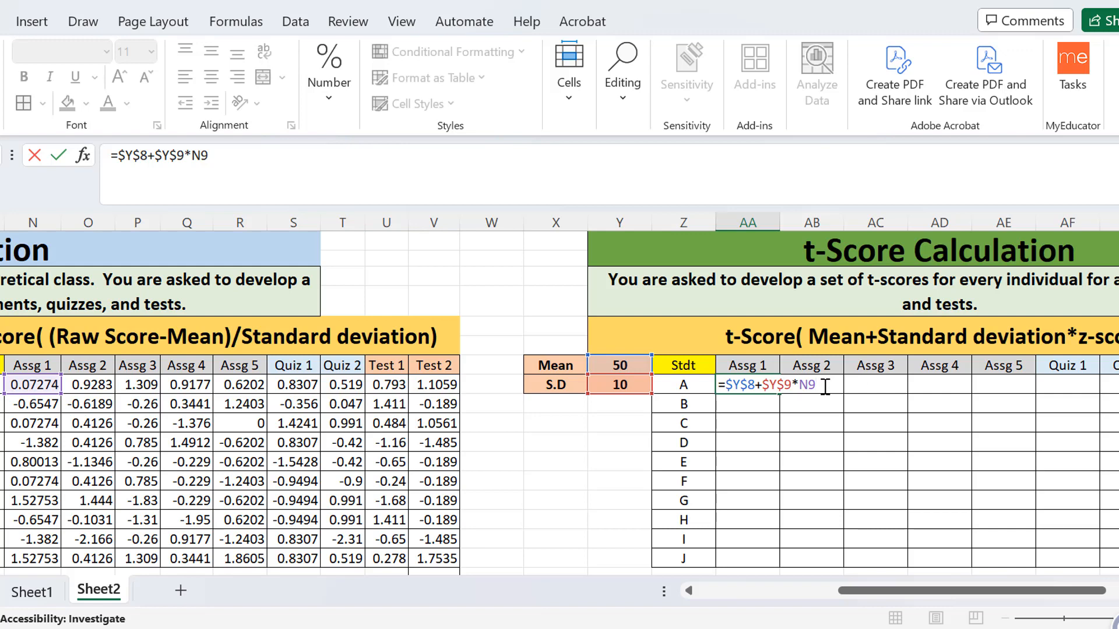
key(Return)
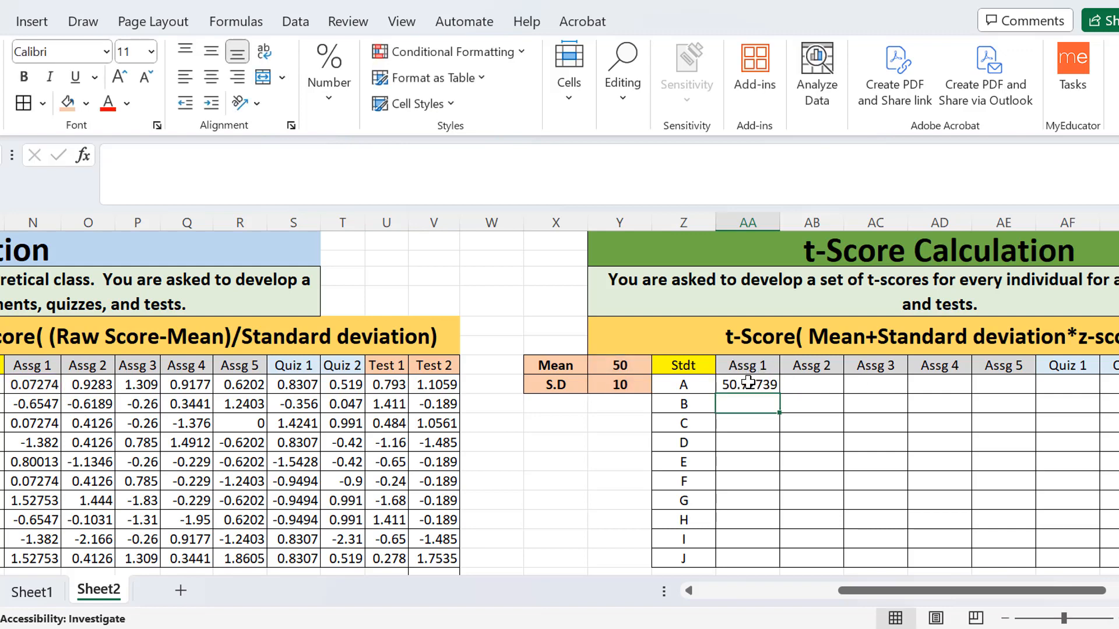
Fill the Assg 1 t-score formula from AA9 down to AA18 for students B to J and check the copy in AA10.
key(Down)
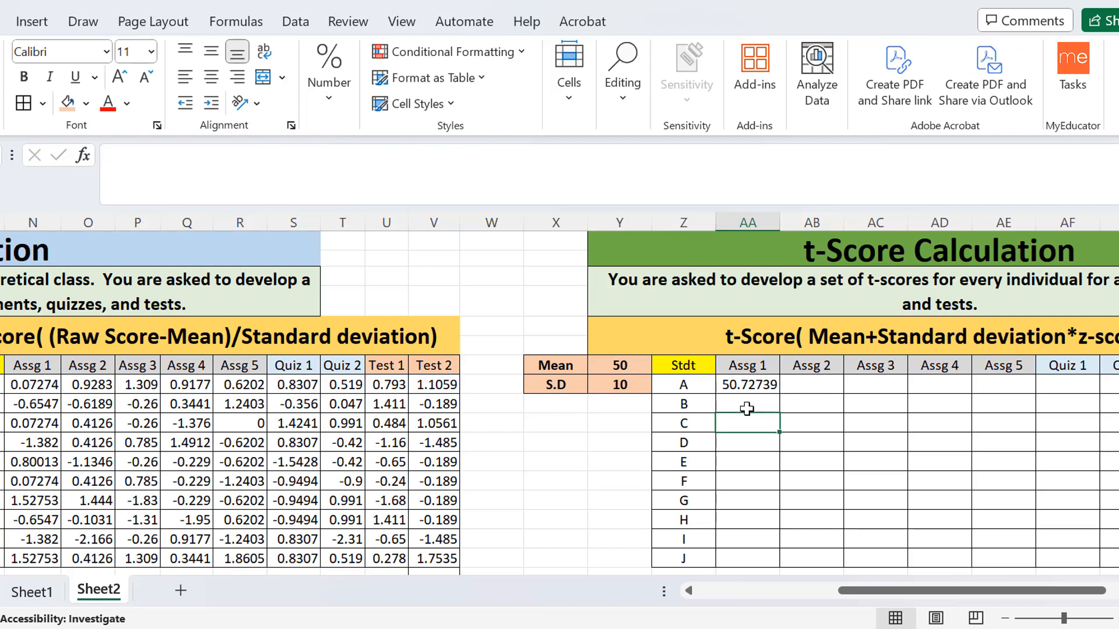
click(762, 383)
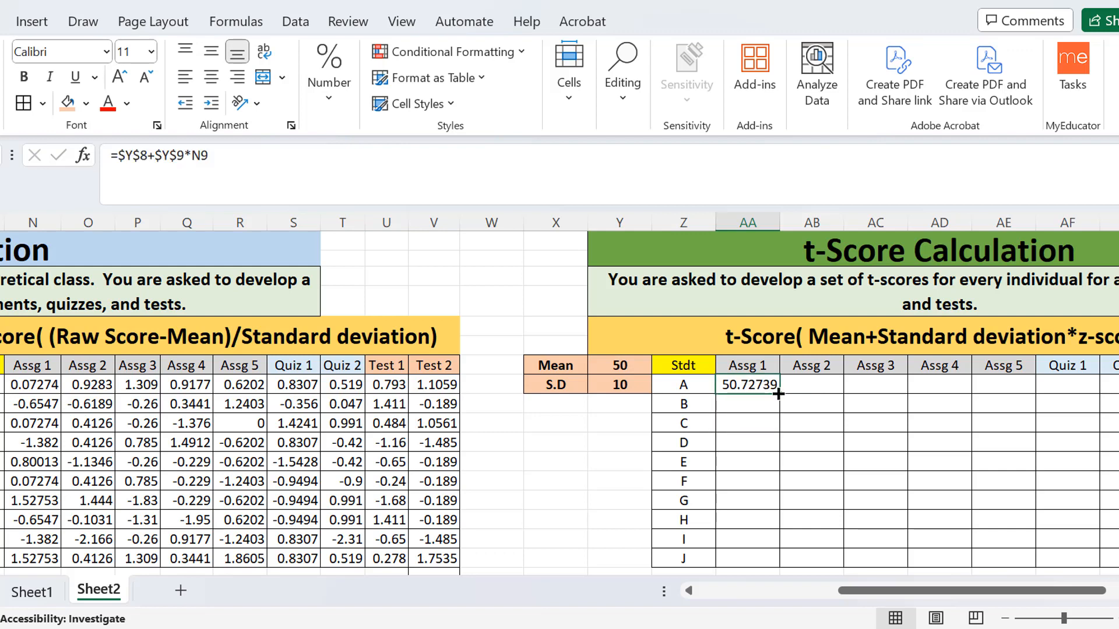
drag(779, 394, 778, 558)
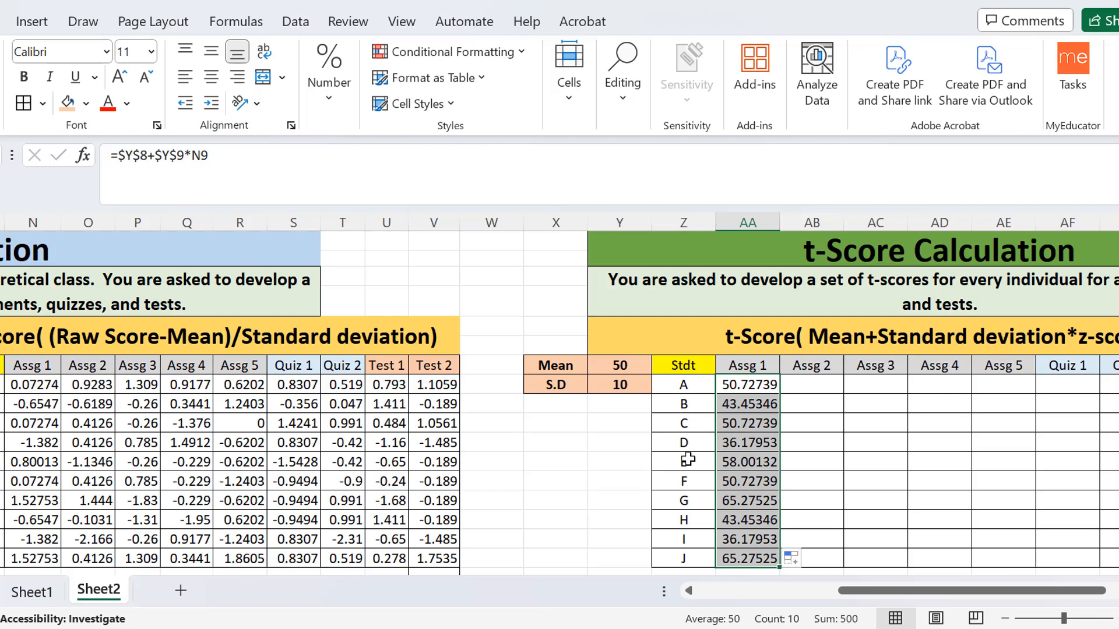
click(741, 410)
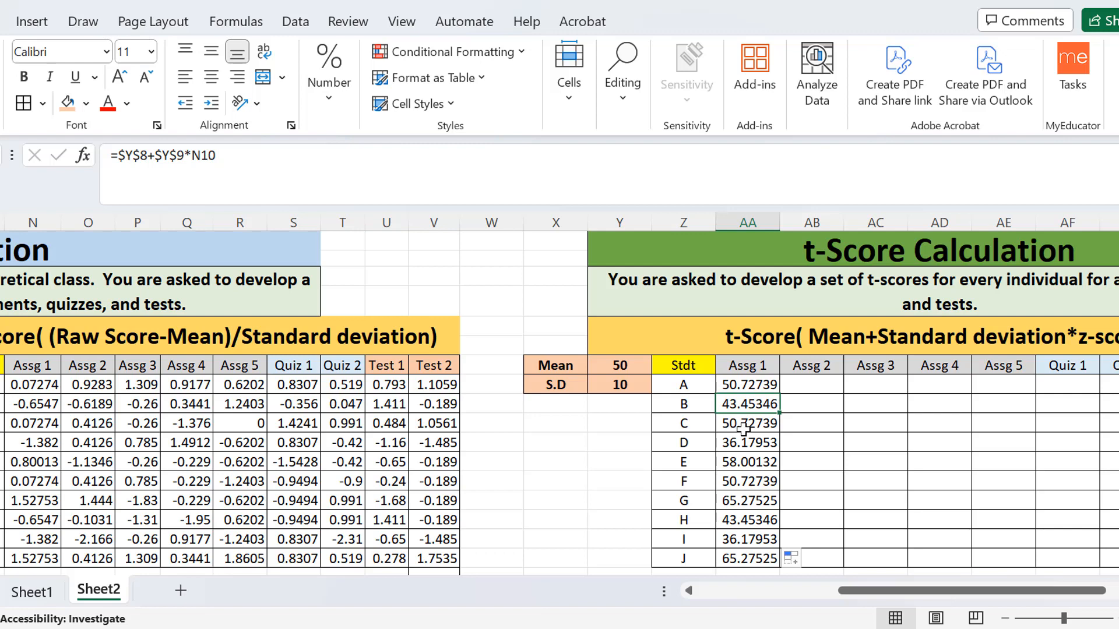
Check the copied Assg 1 t-score formulas for students C to J, from AA11 down to AA18.
click(743, 429)
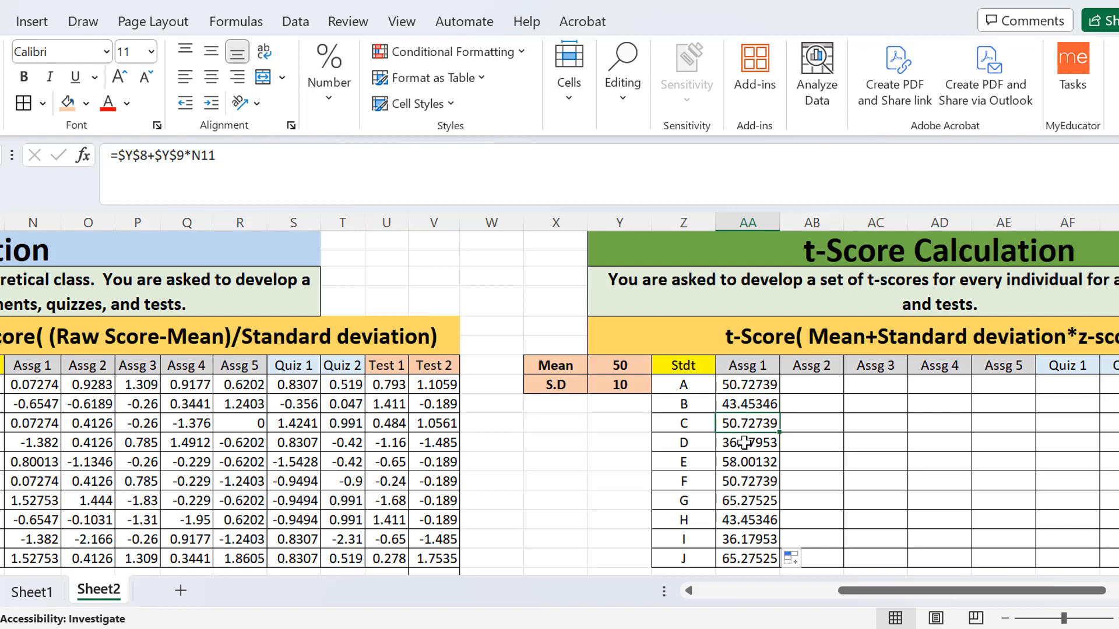
click(744, 443)
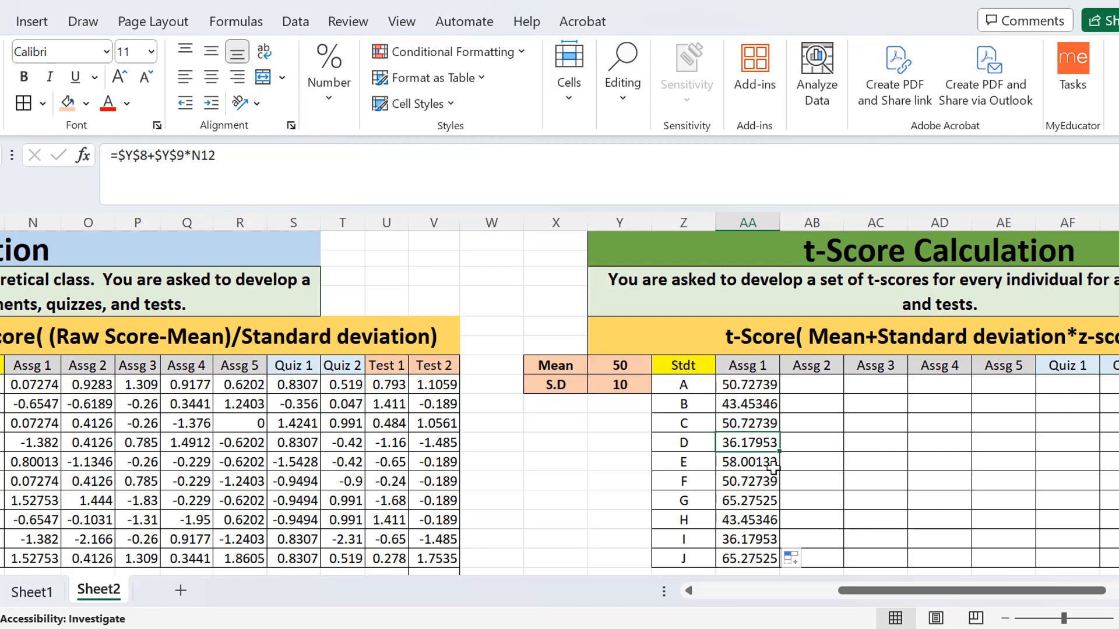
click(750, 462)
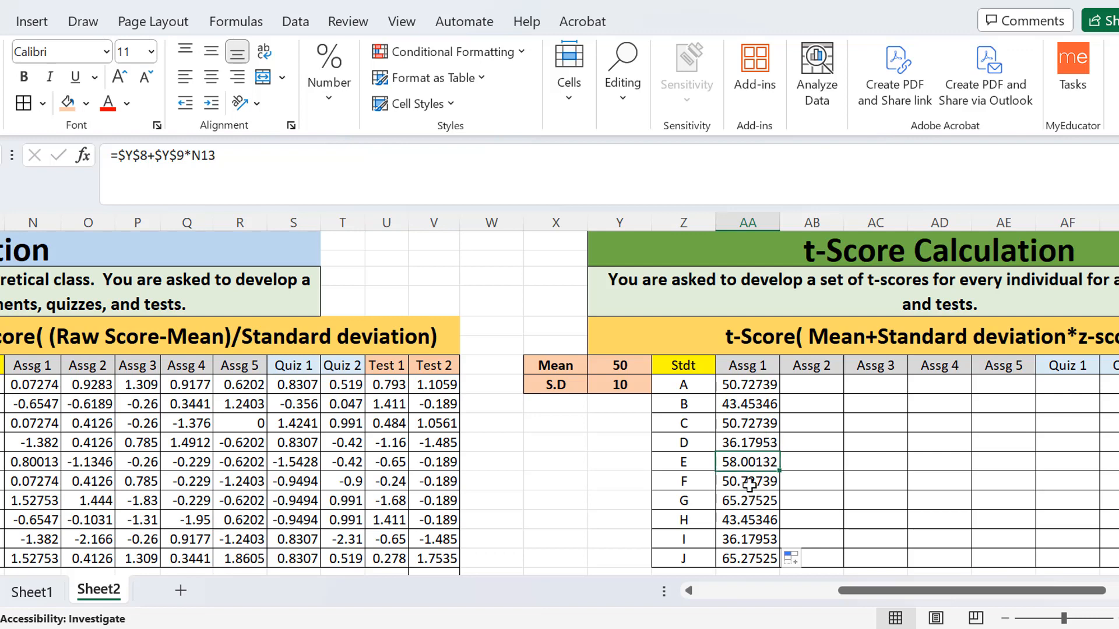
click(748, 481)
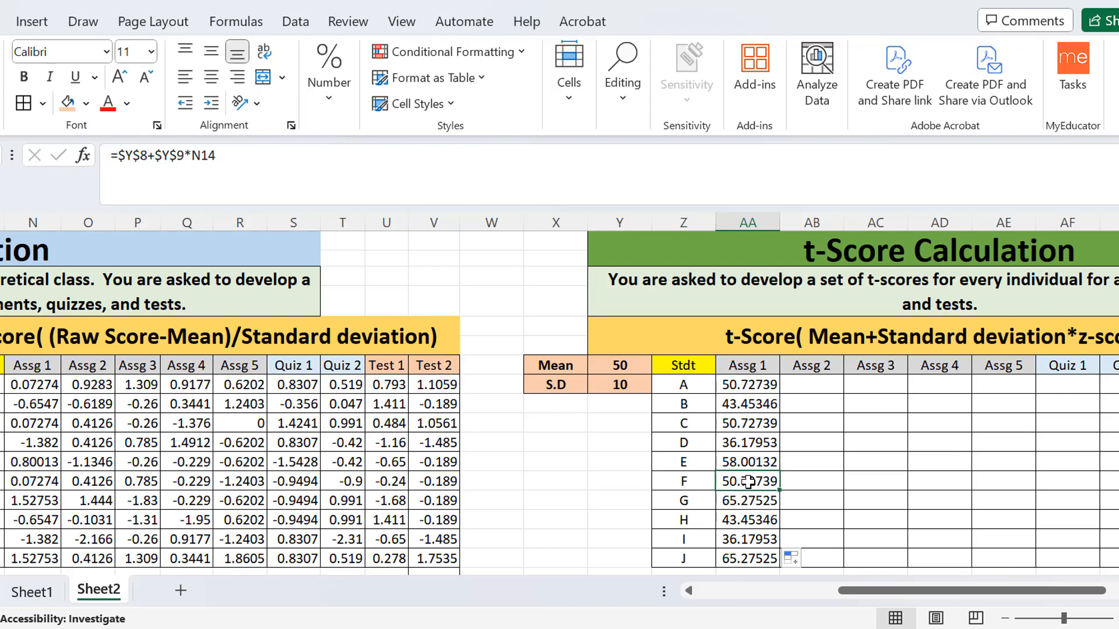
click(751, 520)
click(758, 563)
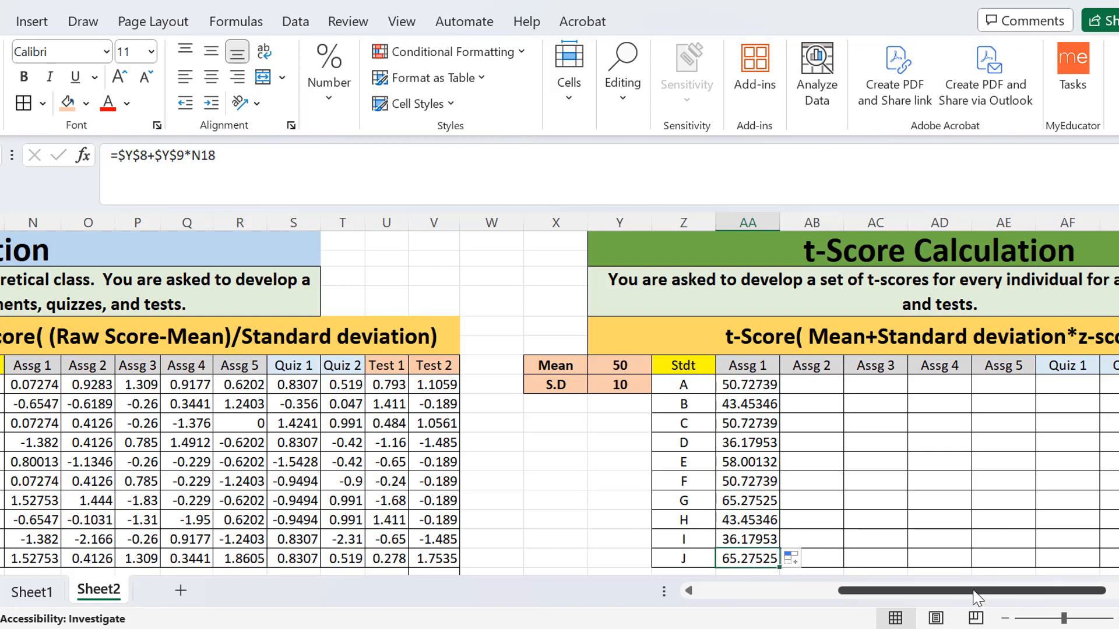
Fill student A's t-score formula from AA9 across to AI9, covering Assg 2 through Test 2.
drag(978, 595, 1064, 595)
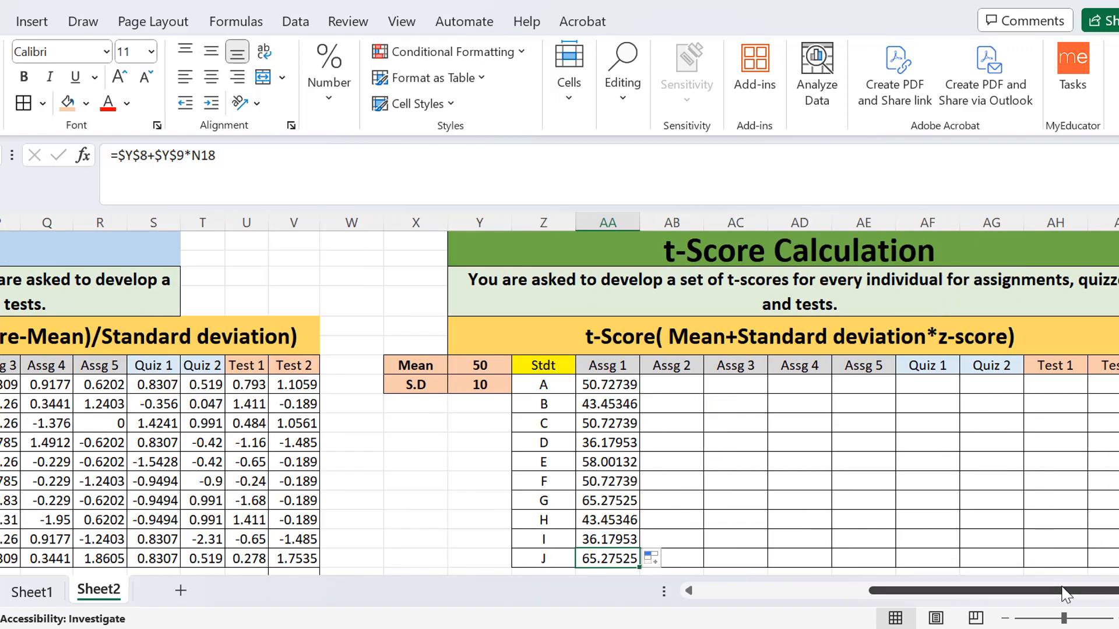
click(565, 386)
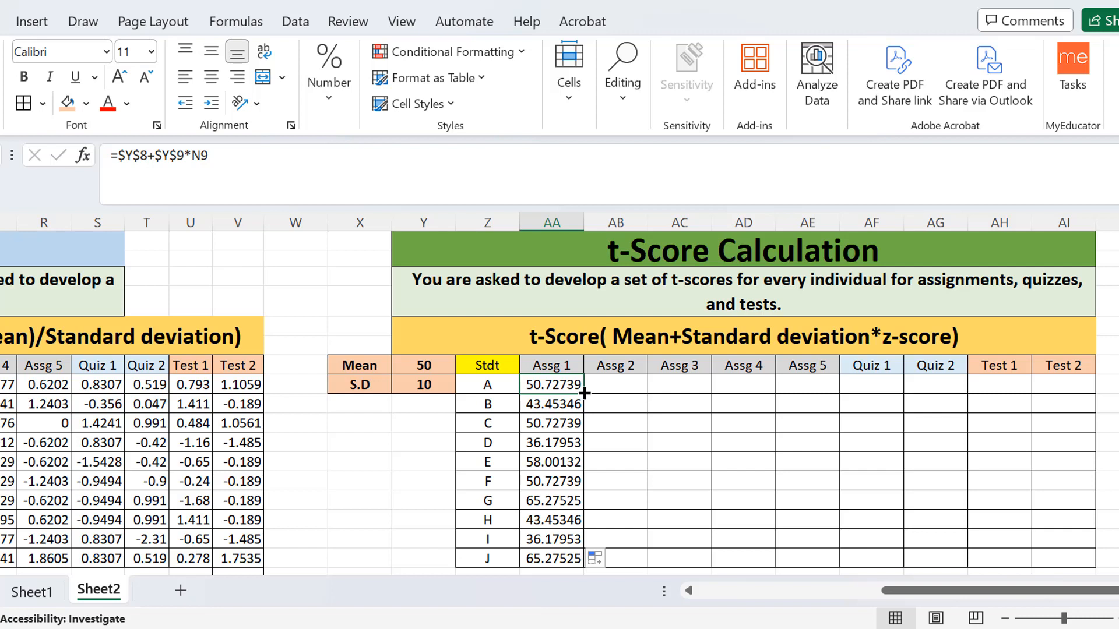
drag(584, 393, 1080, 388)
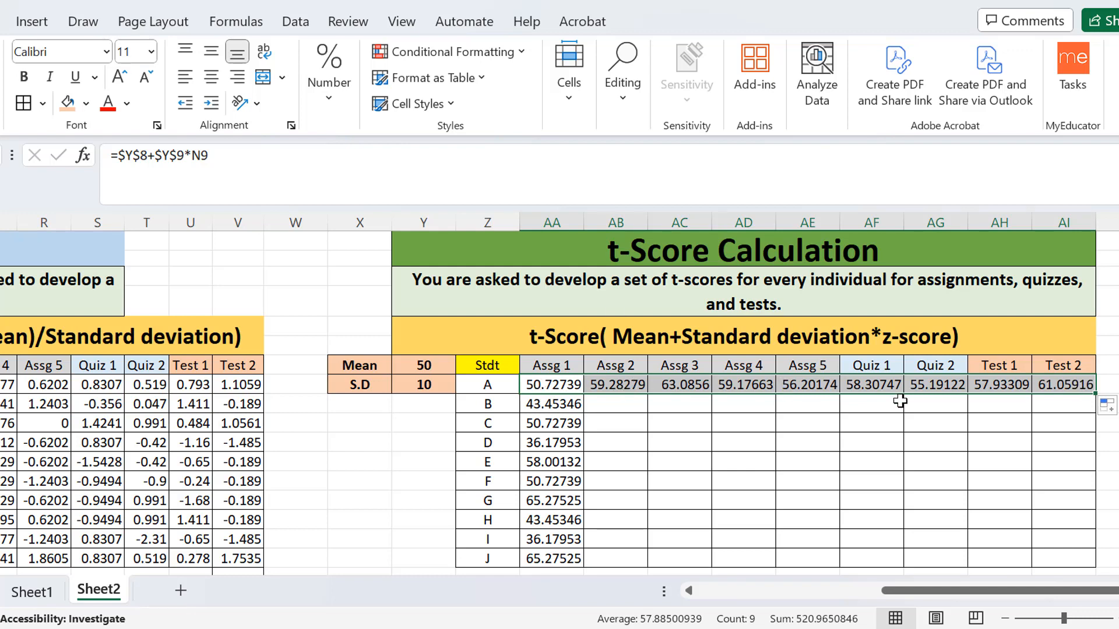
Check student A's copied t-score formulas from Assg 2 in AB9 through Test 2 in AI9.
click(628, 387)
click(673, 384)
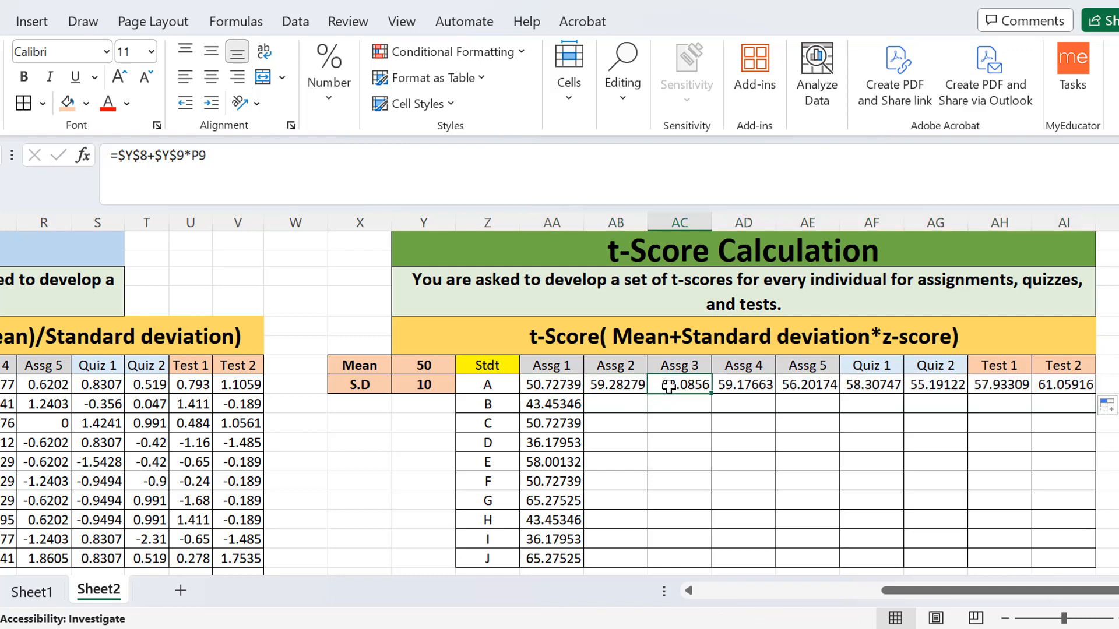
click(748, 386)
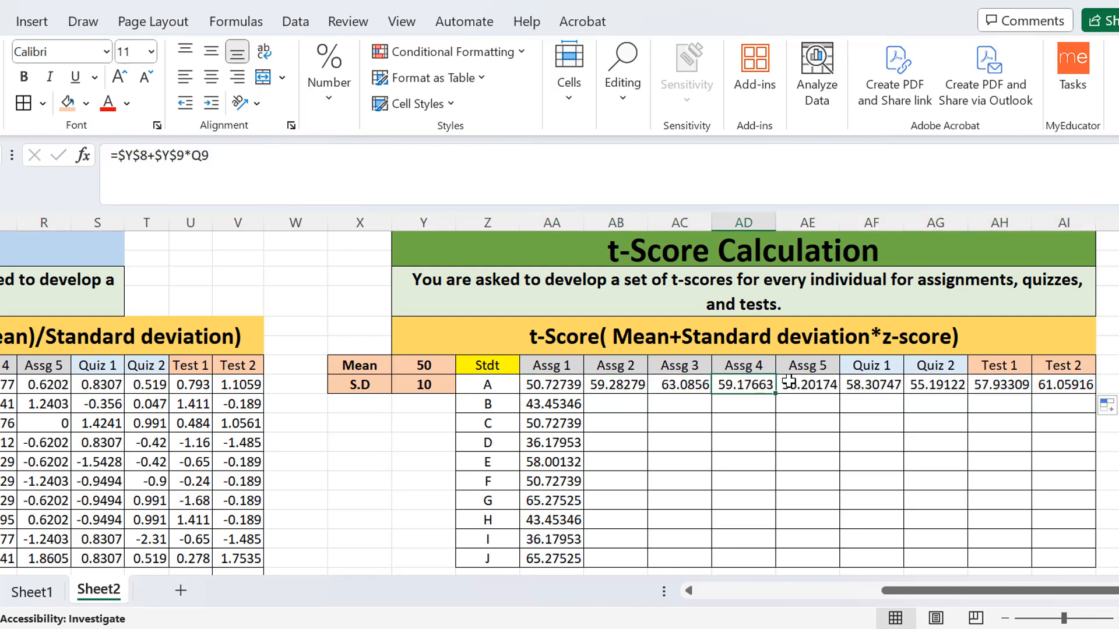
click(821, 389)
click(864, 388)
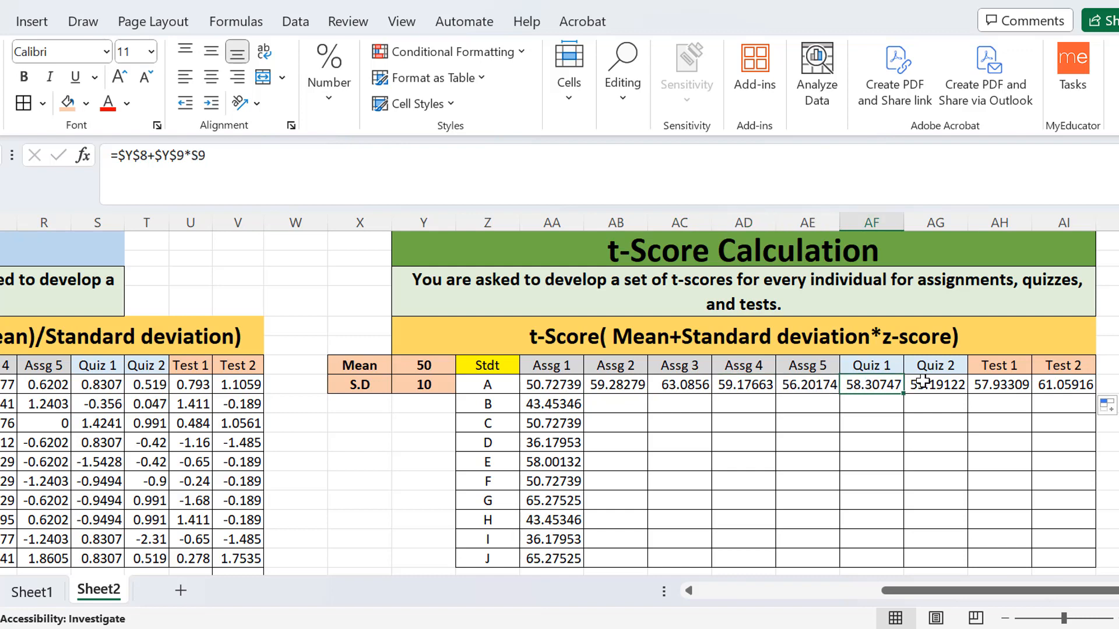
click(935, 383)
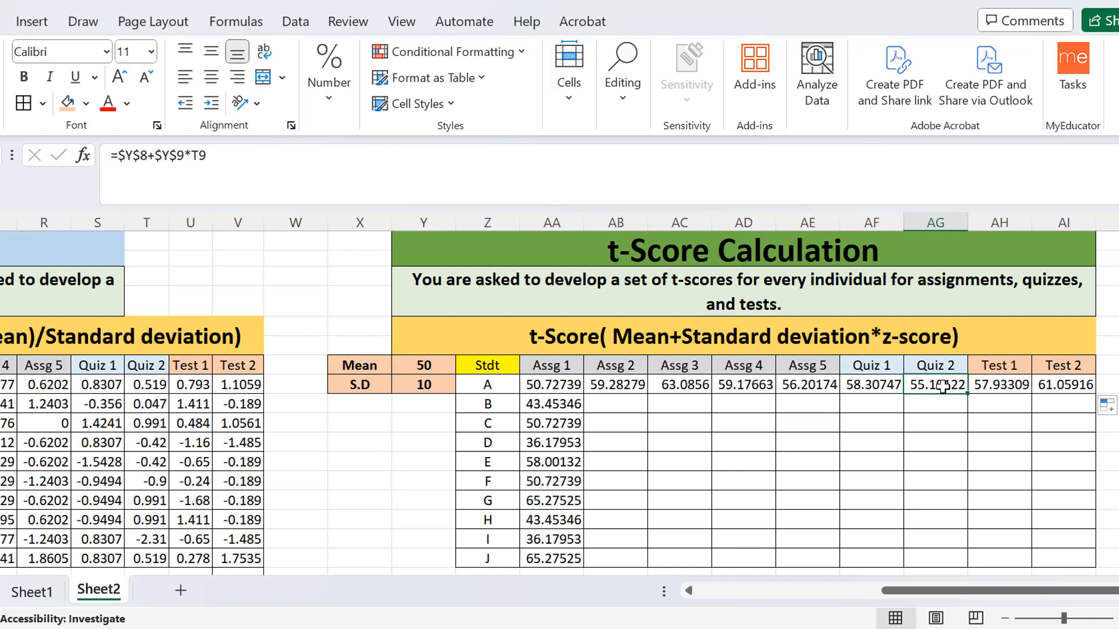
click(990, 390)
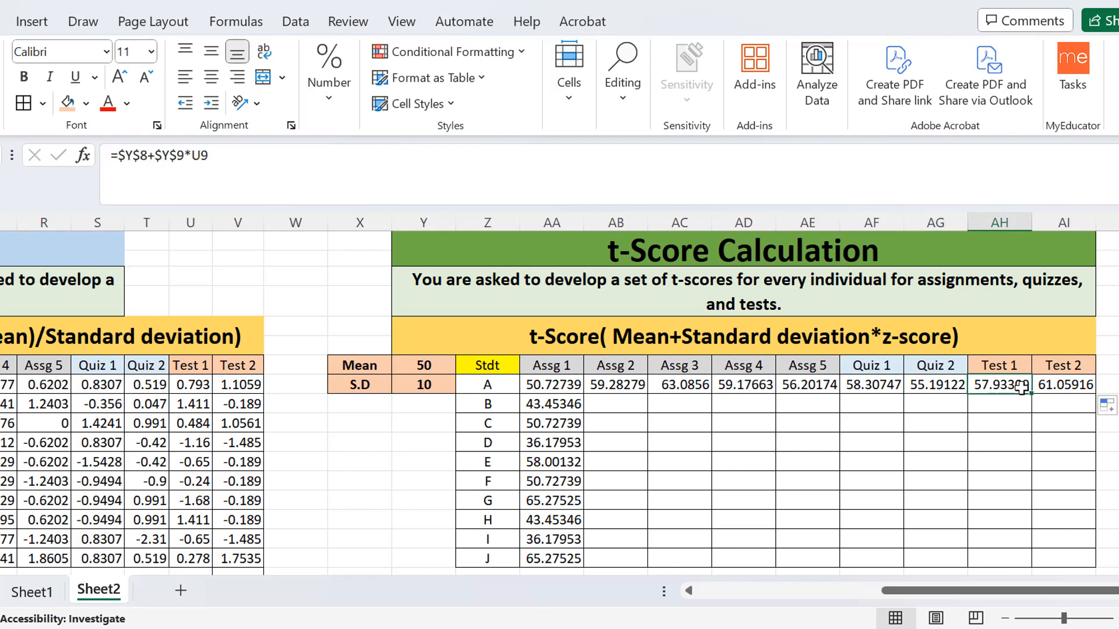
click(1055, 382)
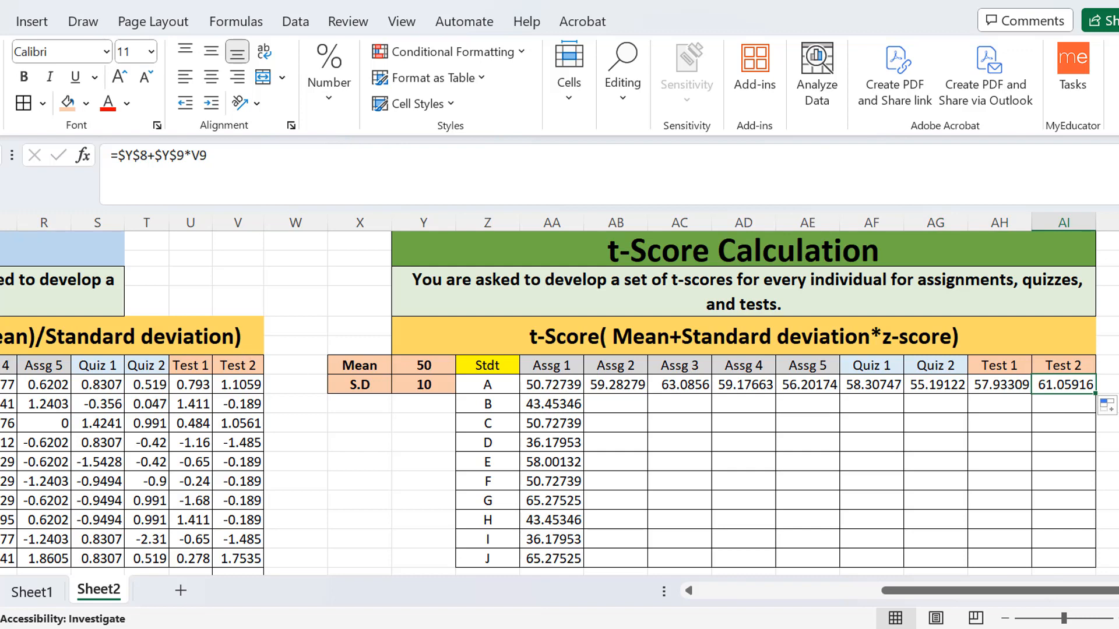
Compare student A's Assg 4 z-score formula in Q9 with the z-score reference in the t-score formula in AD9.
click(5, 385)
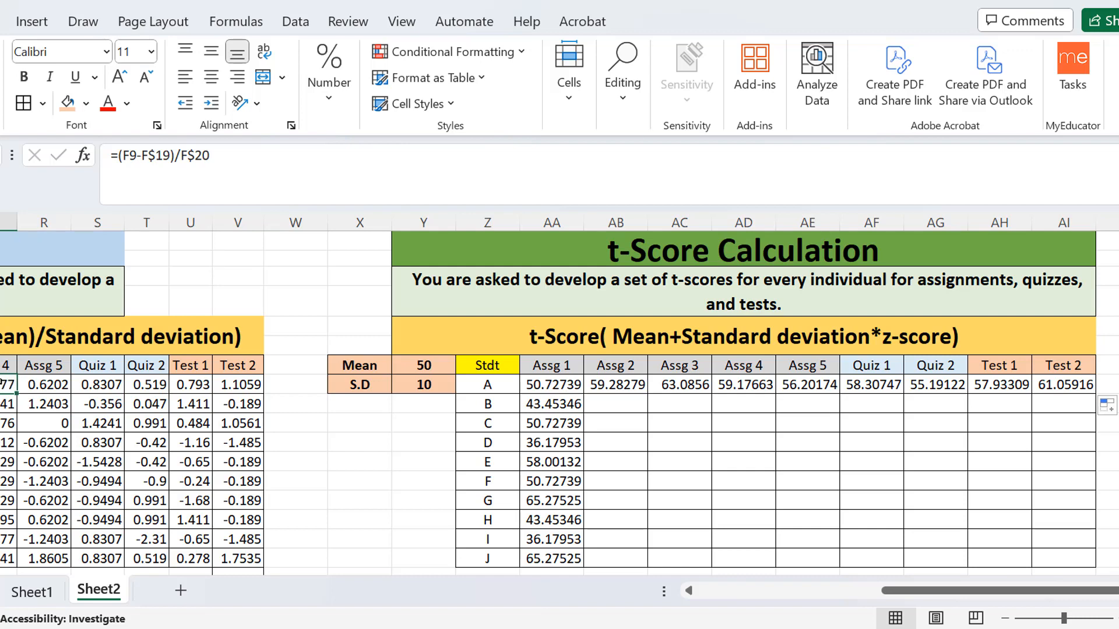
click(757, 391)
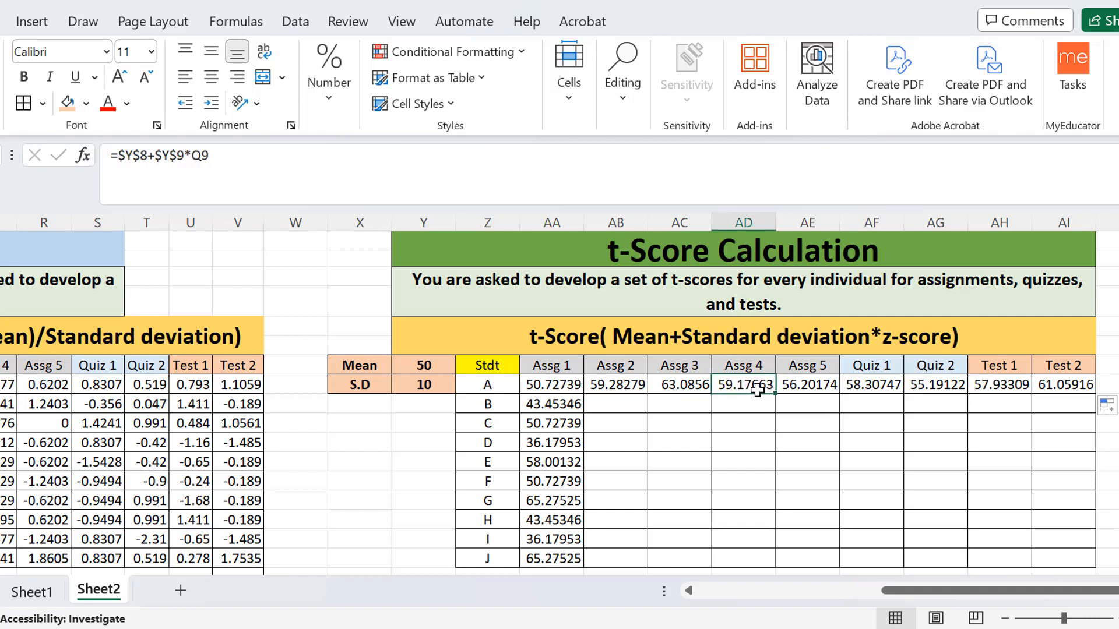
click(245, 154)
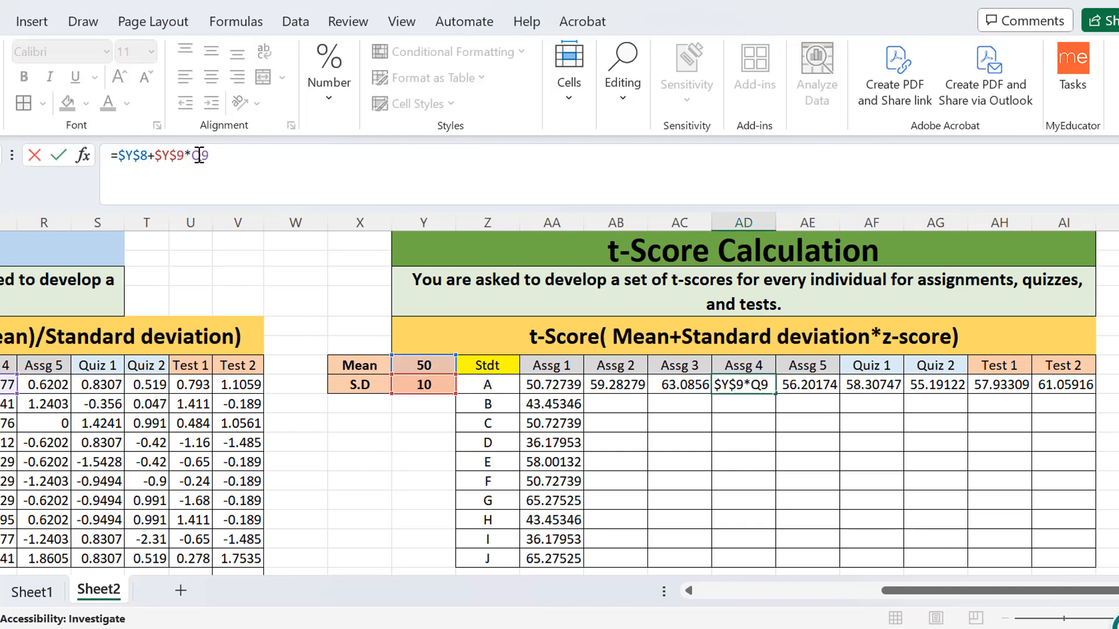
drag(191, 155, 210, 154)
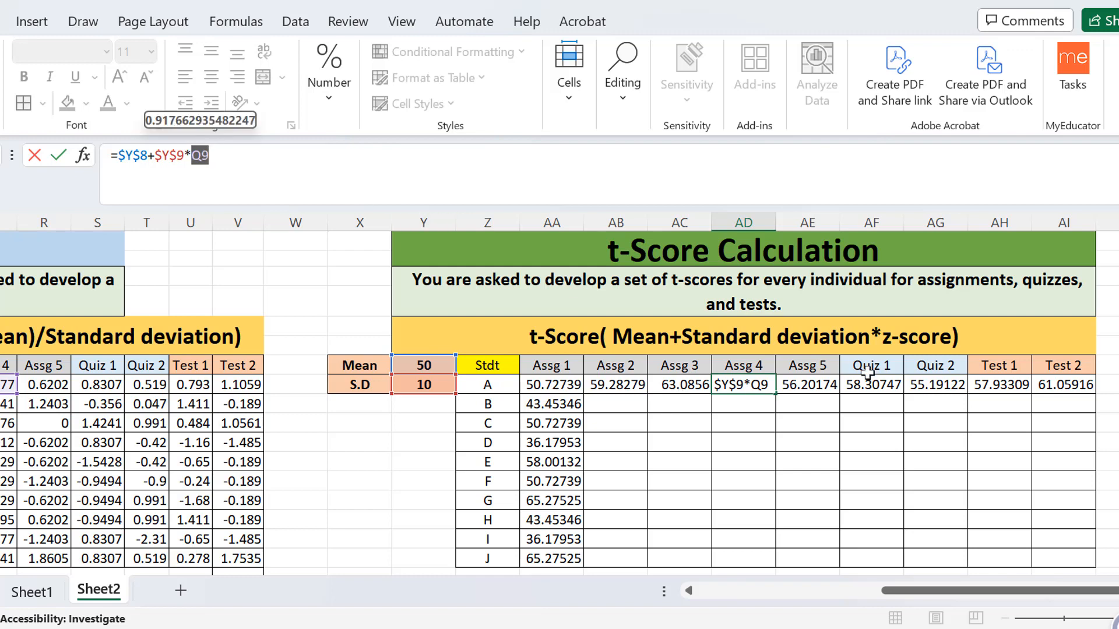
click(266, 165)
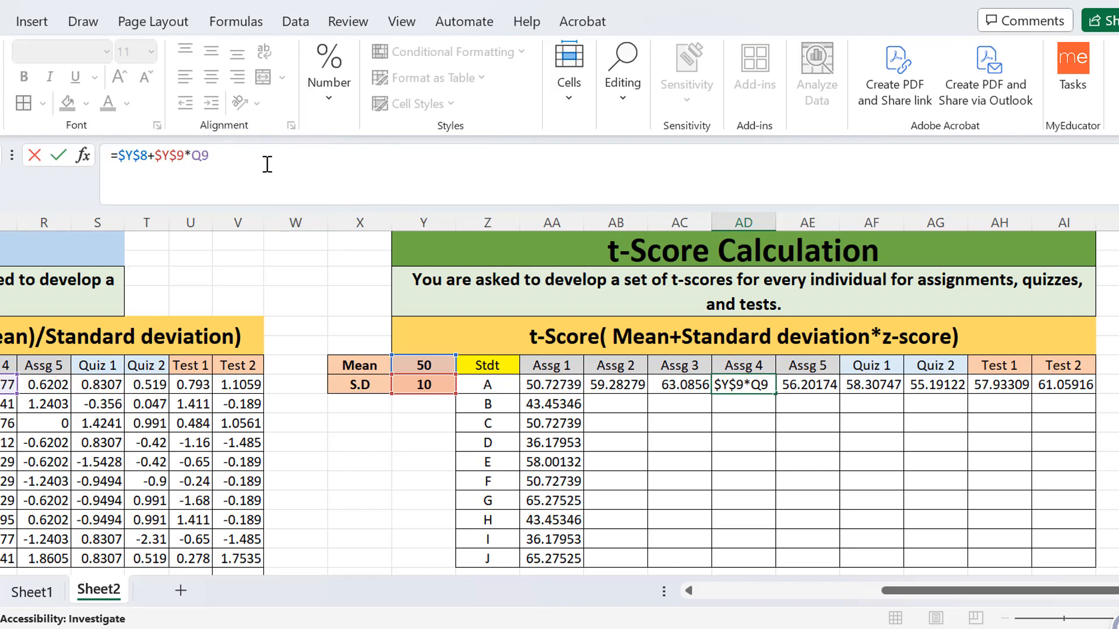
key(Return)
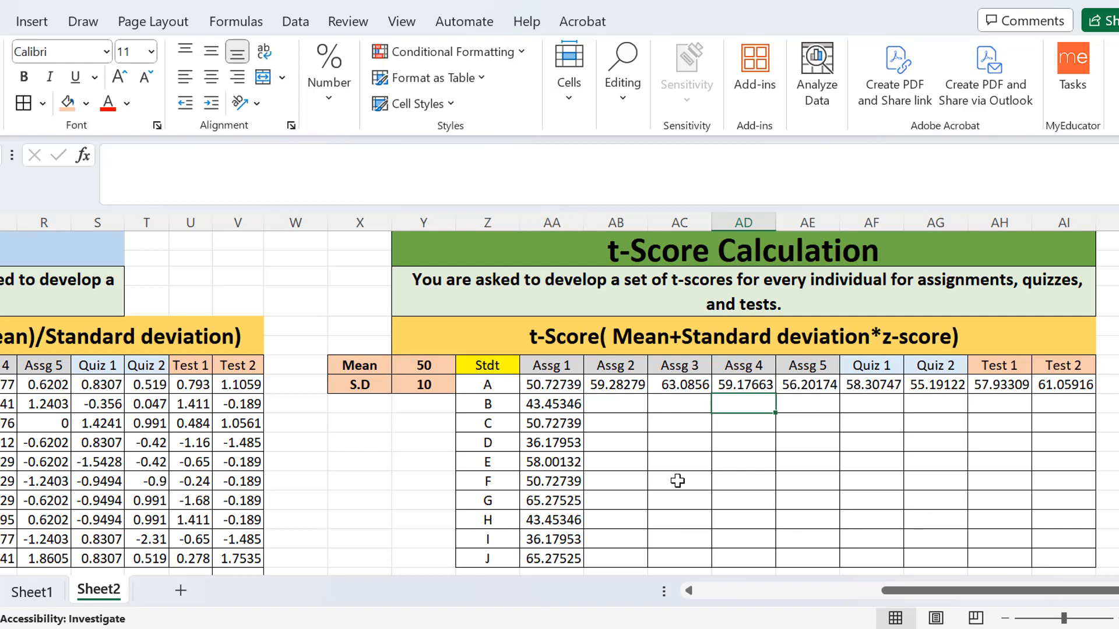
Fill student A's t-score formulas in AB9:AI9 down to row 18 for students B to J.
click(1081, 385)
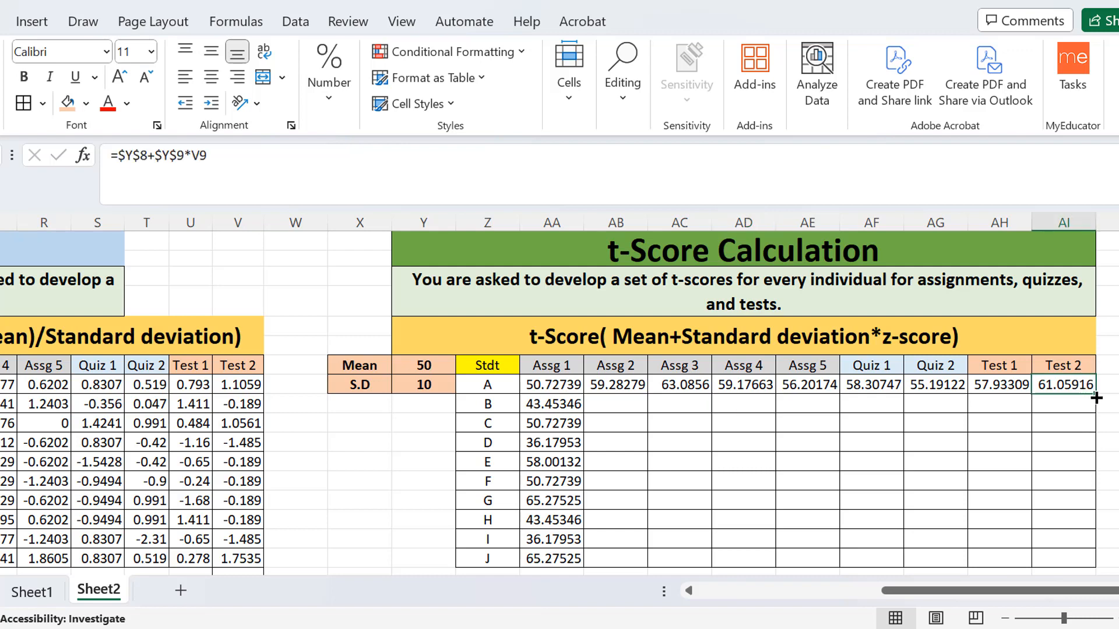
drag(609, 384, 1110, 385)
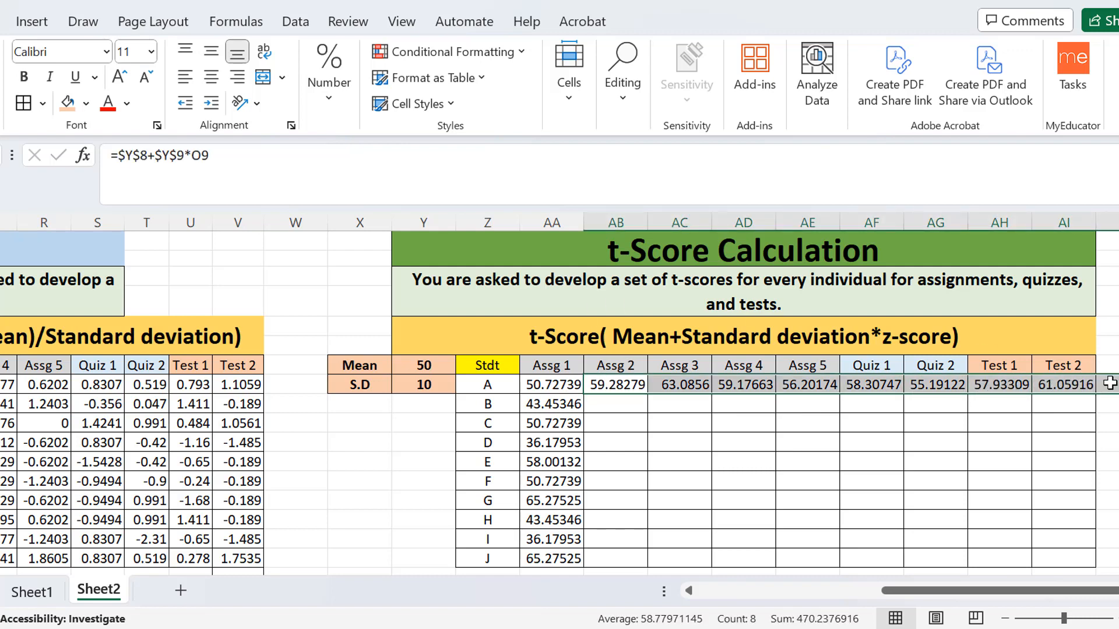
click(614, 385)
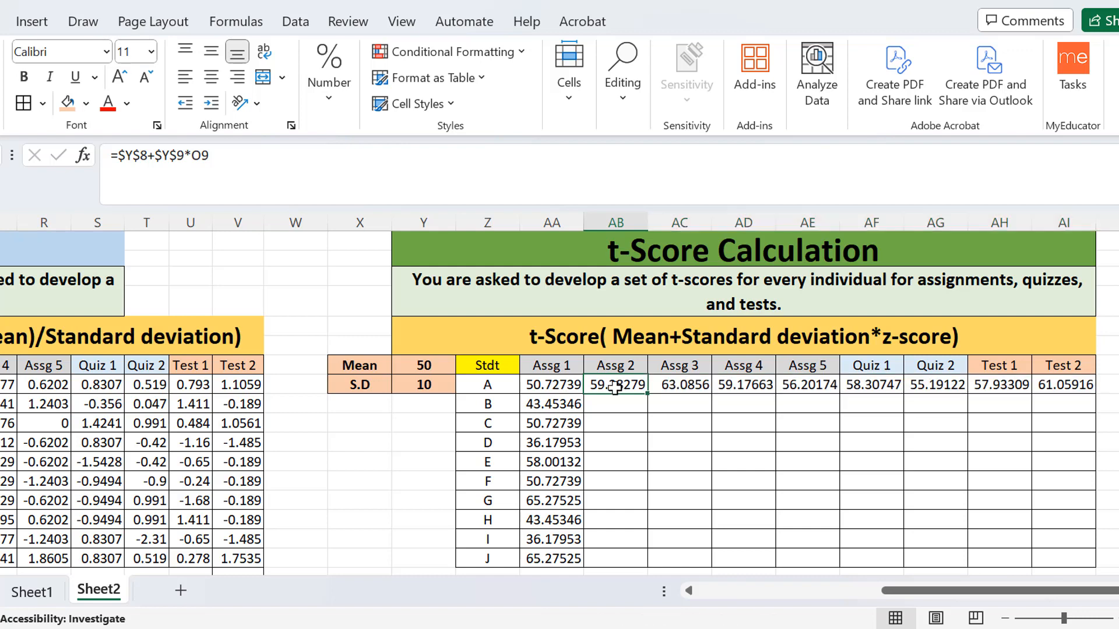
drag(614, 386, 1092, 560)
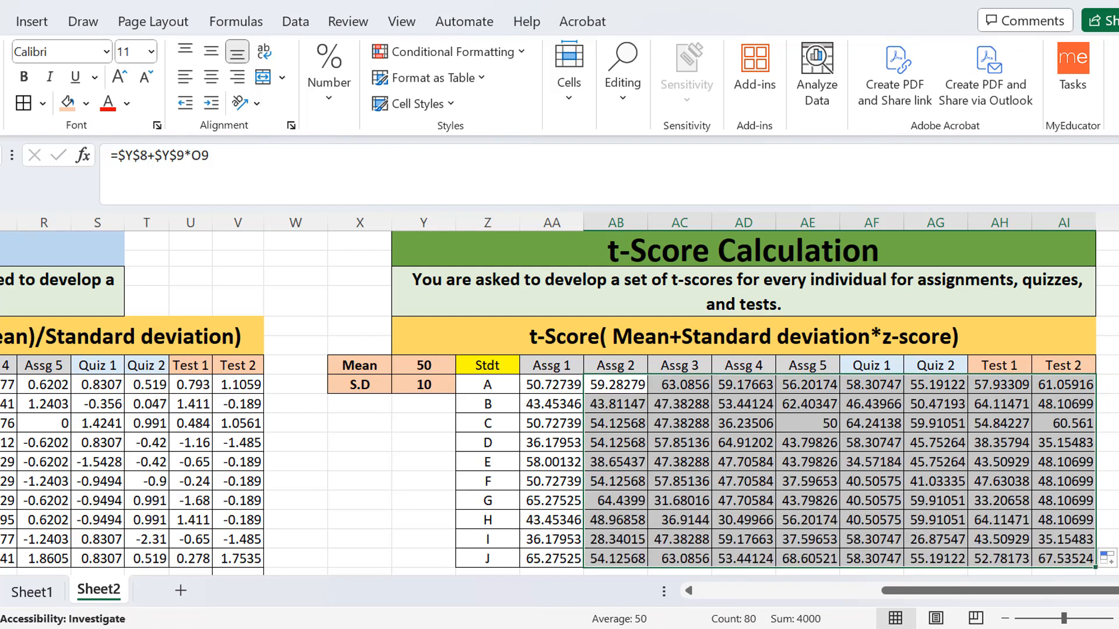
Examine the Quiz 1 t-score formulas of students F and C and student A's Assg 1 formula with their cell references.
scroll(559, 396, down, 1)
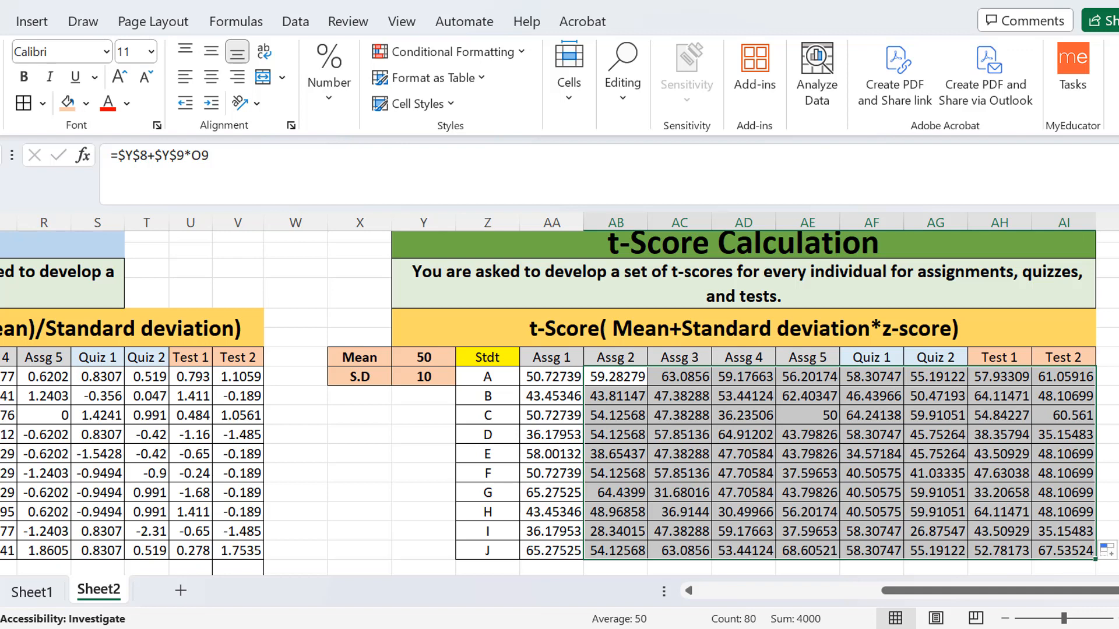
click(854, 479)
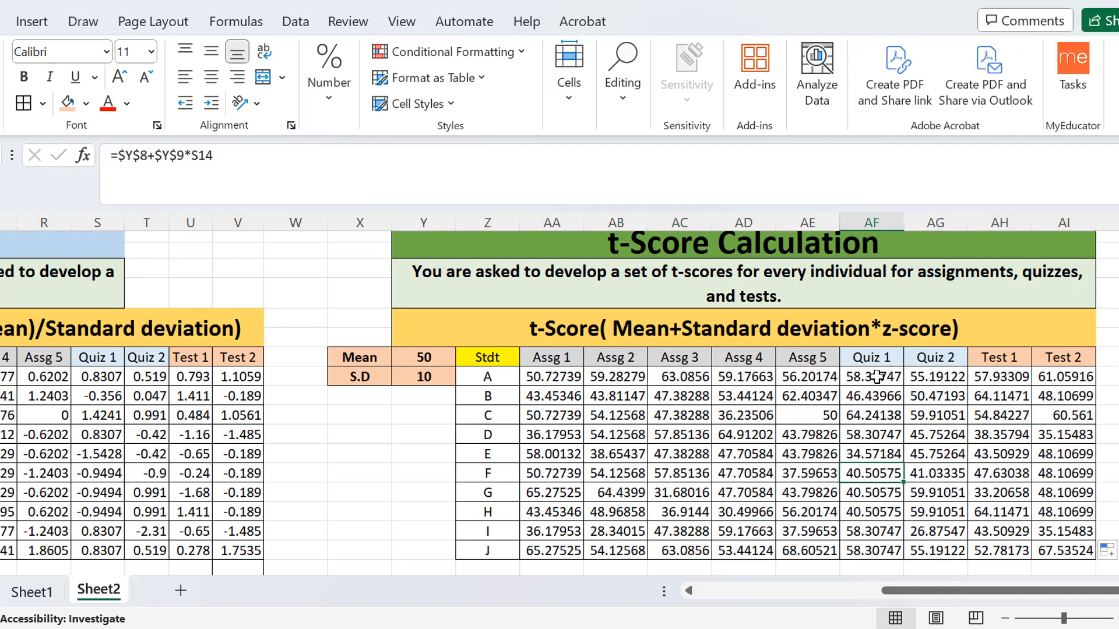
click(871, 414)
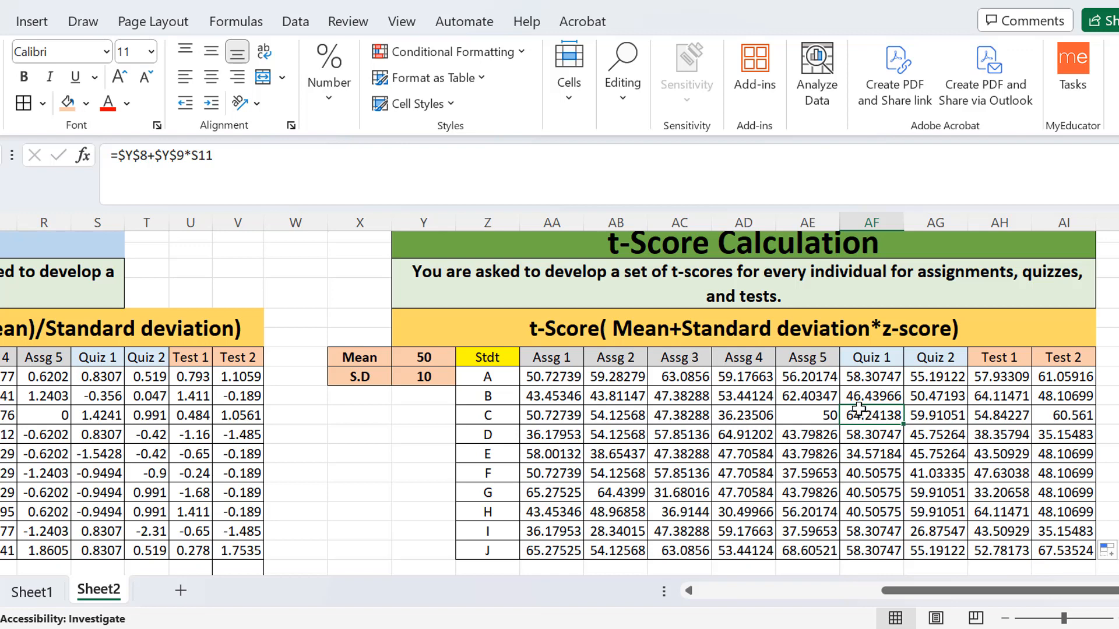
click(227, 156)
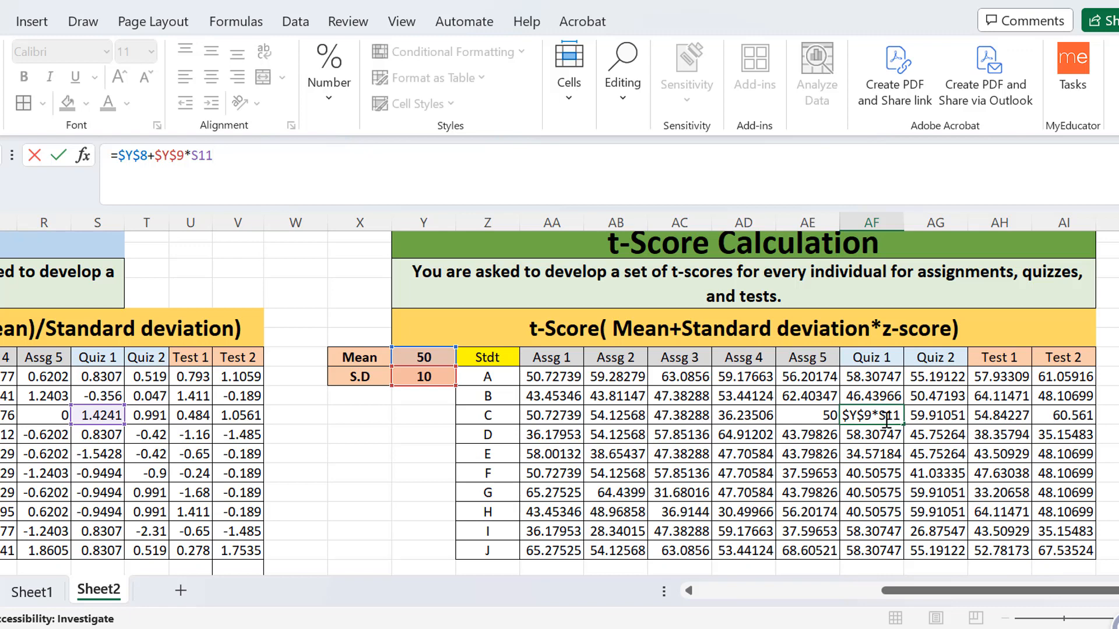
key(Return)
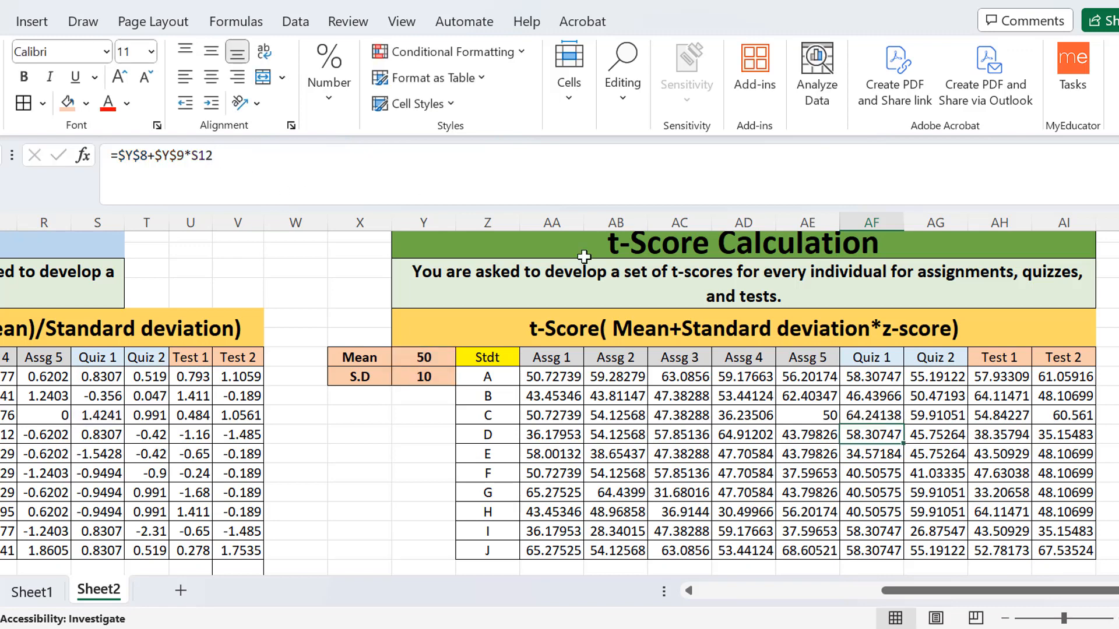
click(538, 382)
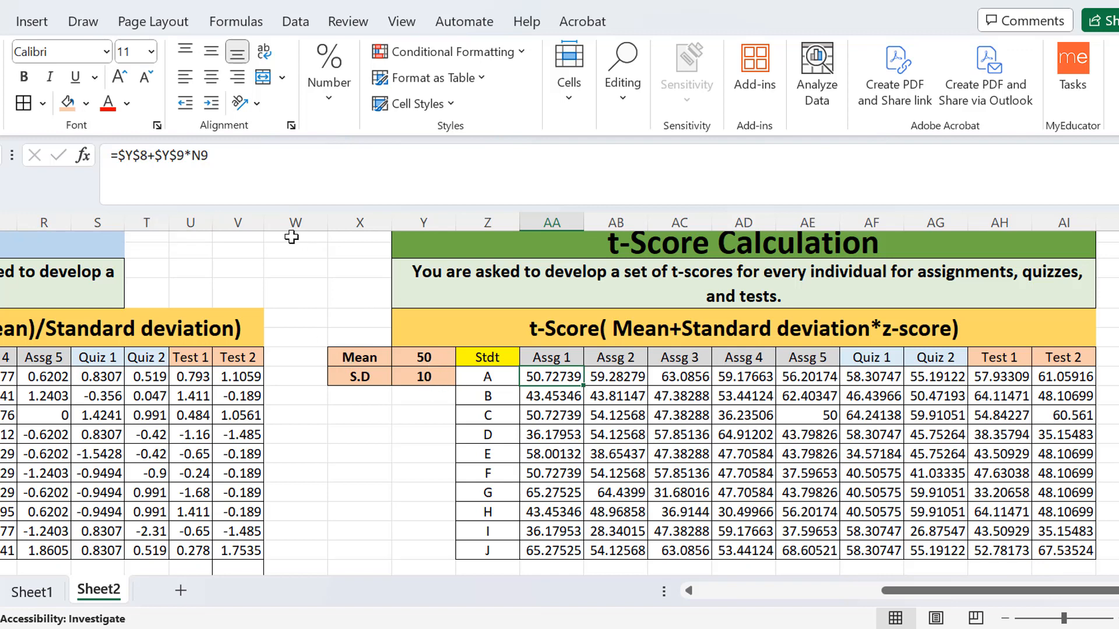
click(215, 163)
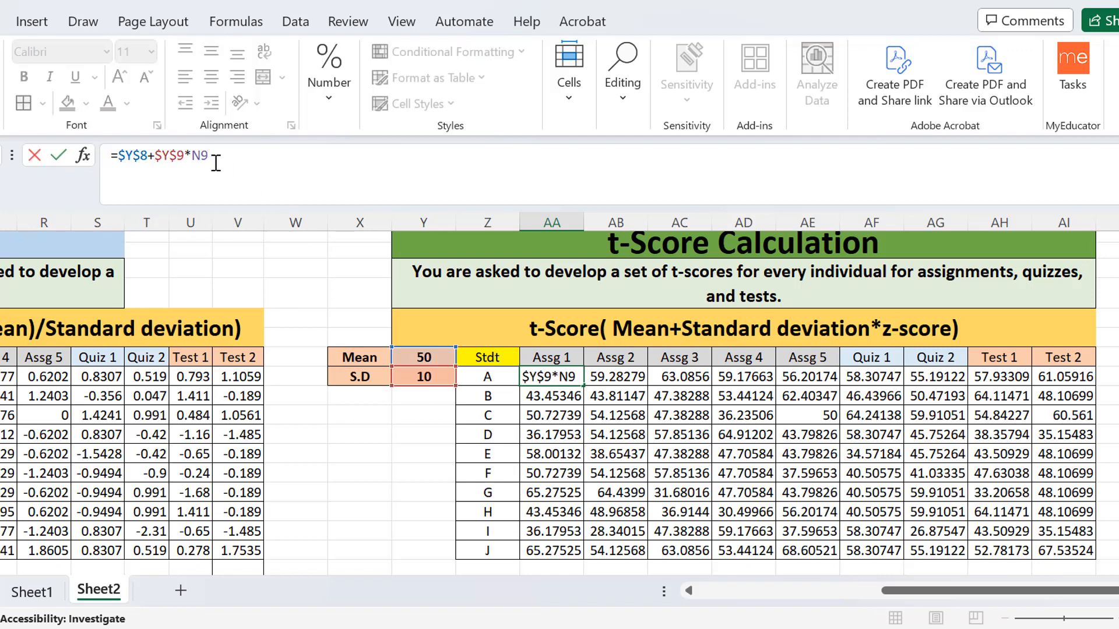